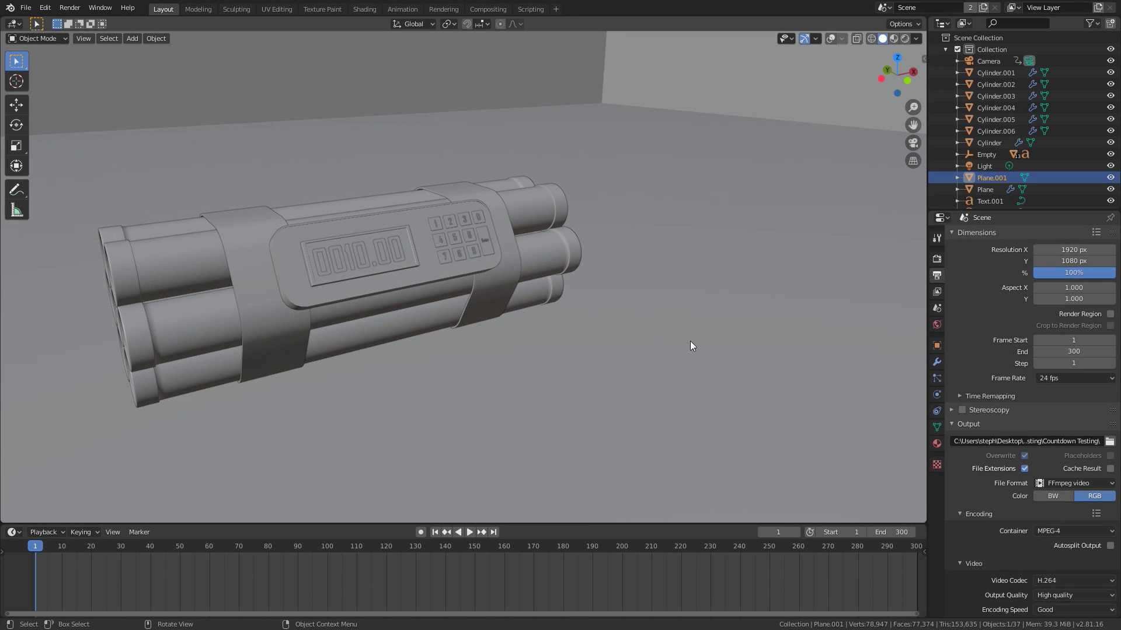
- Play the bomb countdown near frame 113, then open the Linux and Mac OS Animation Nodes posts
scroll(551, 315, "up", 8)
key("space")
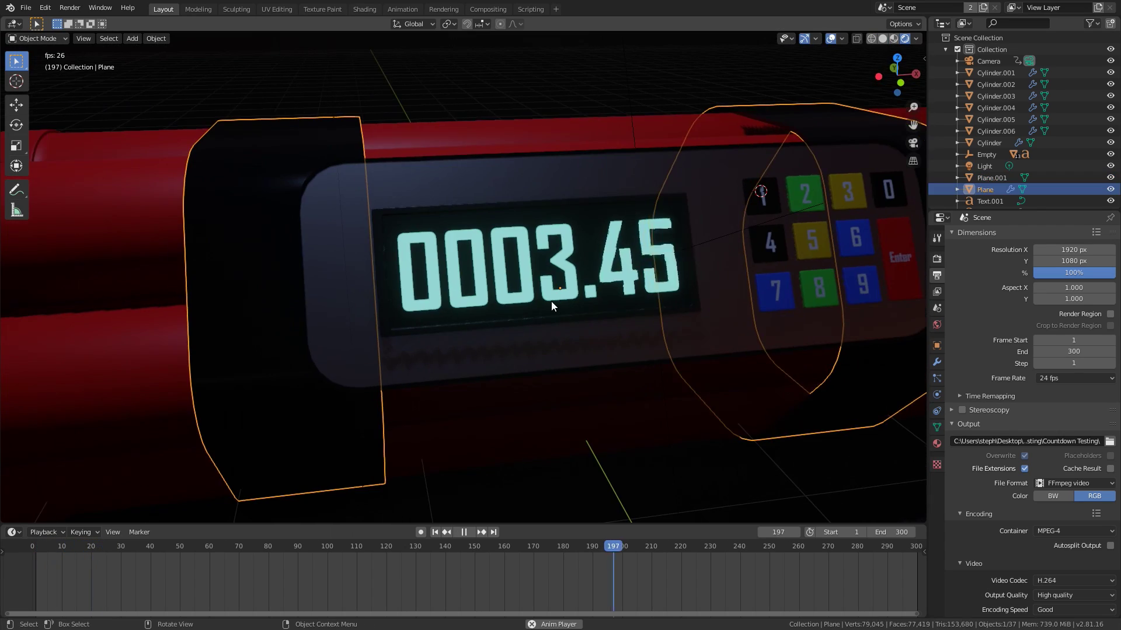
middle_click_drag(551, 301, 522, 302)
left_click(365, 545)
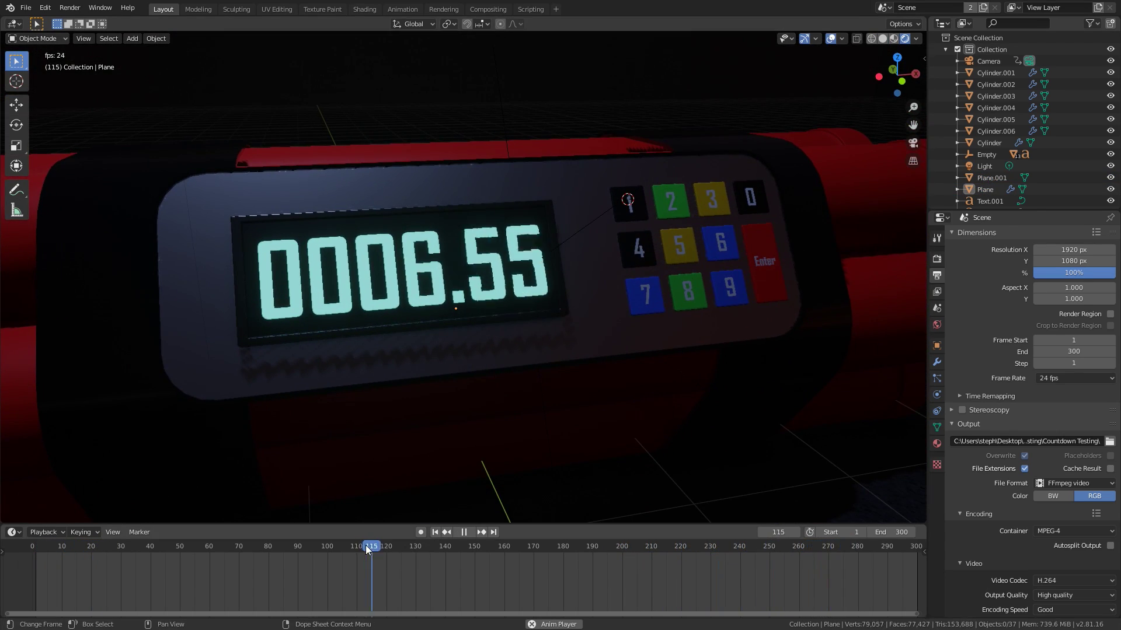
scroll(625, 327, "down", 3)
scroll(601, 328, "up", 3)
middle_click_drag(681, 313, 570, 366)
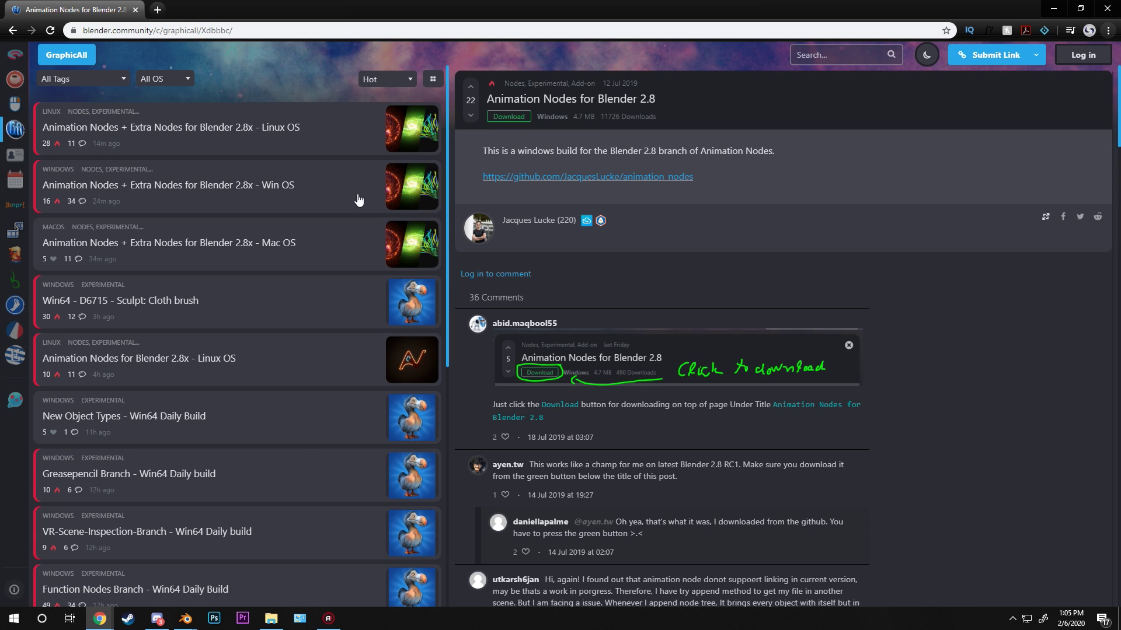
left_click(252, 143)
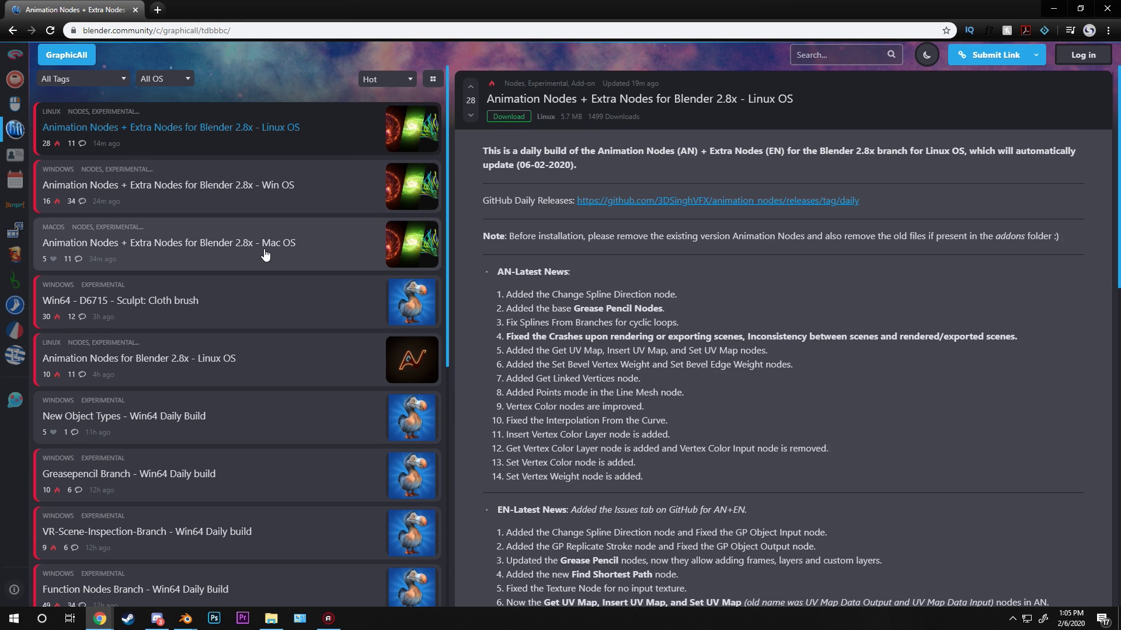
left_click(245, 237)
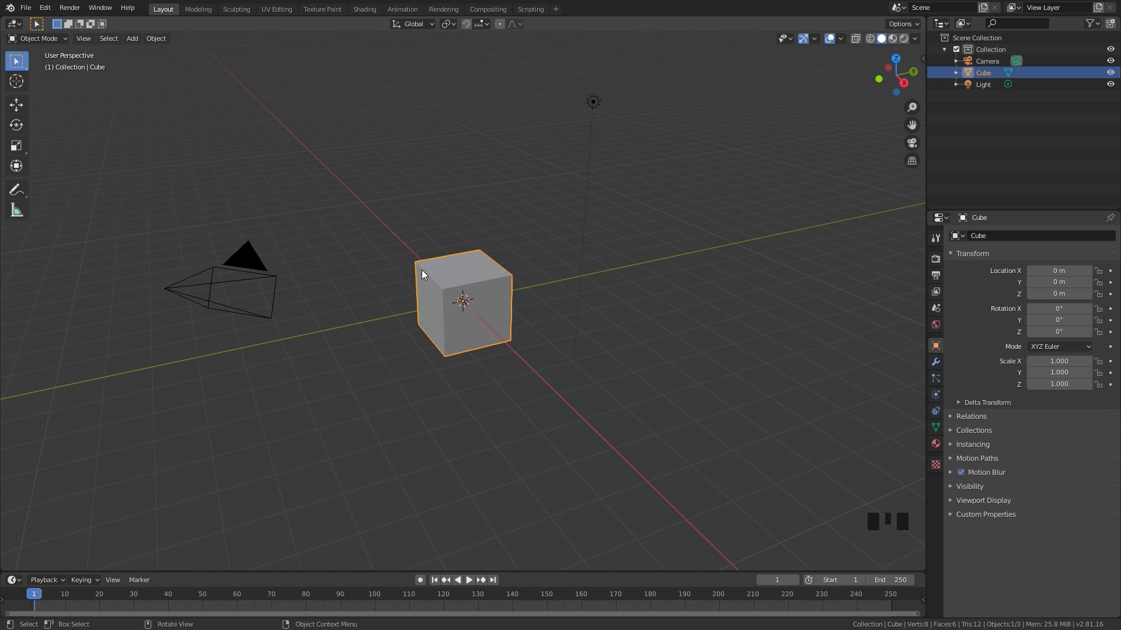
- Find the enabled Node: Animation Nodes add-on with an 'animat' search in Add-ons preferences, then close Preferences
left_click(45, 7)
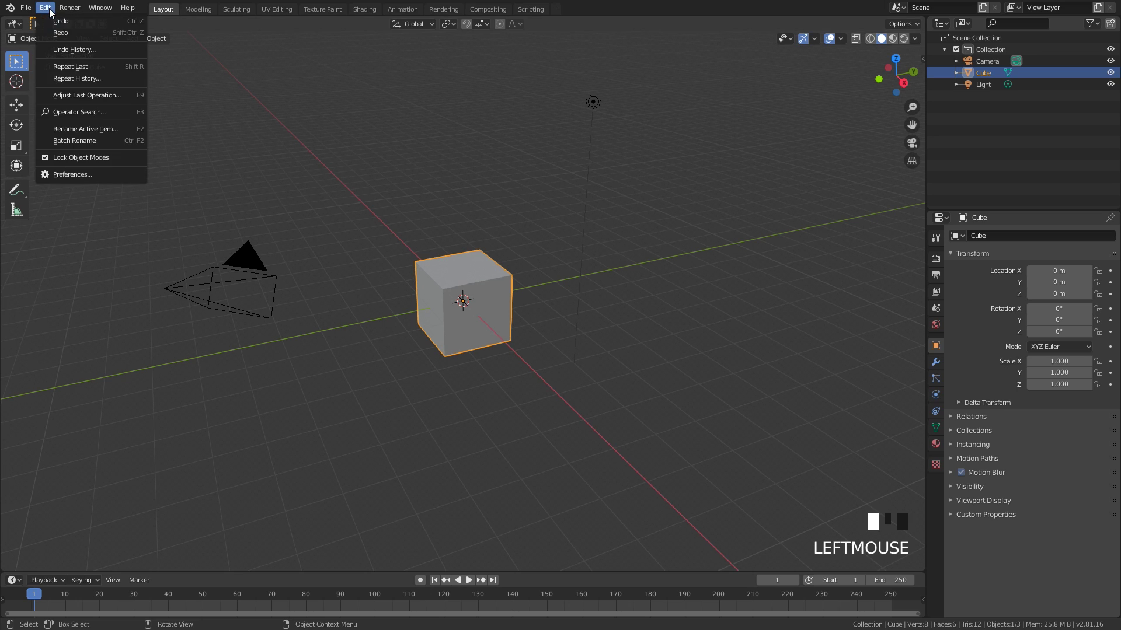
left_click(81, 176)
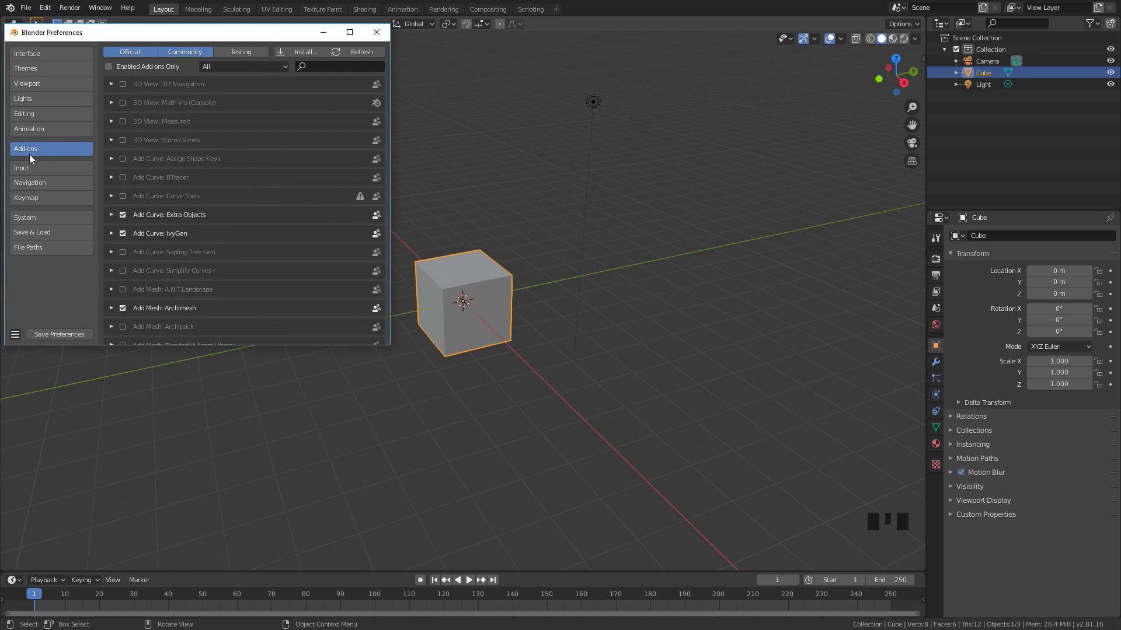
left_click(295, 53)
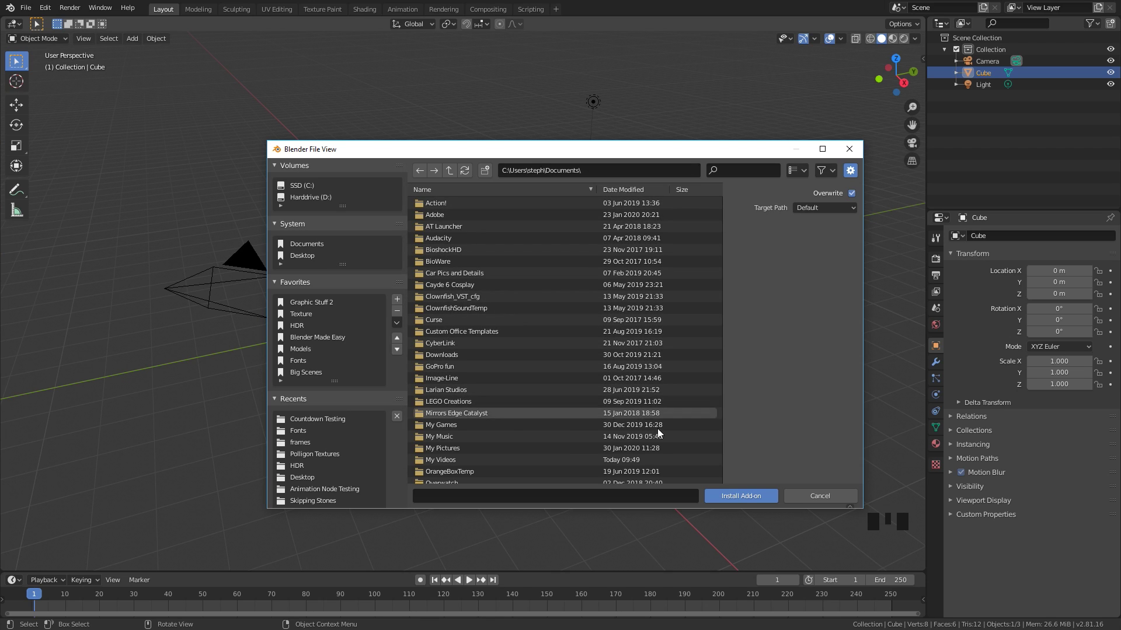
left_click(820, 496)
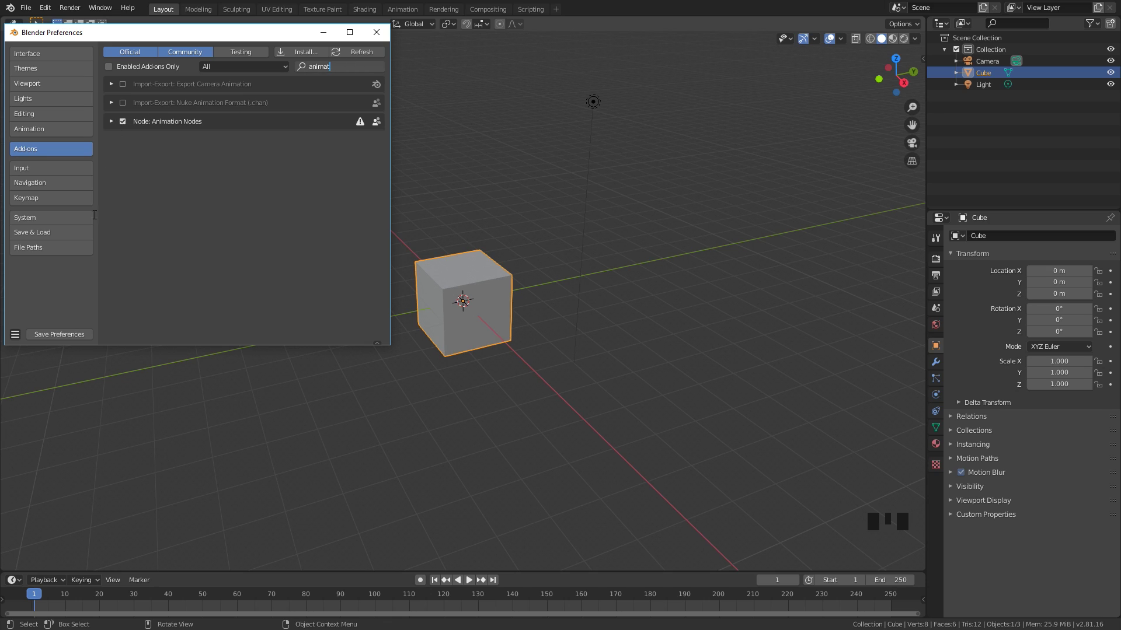
key("Return")
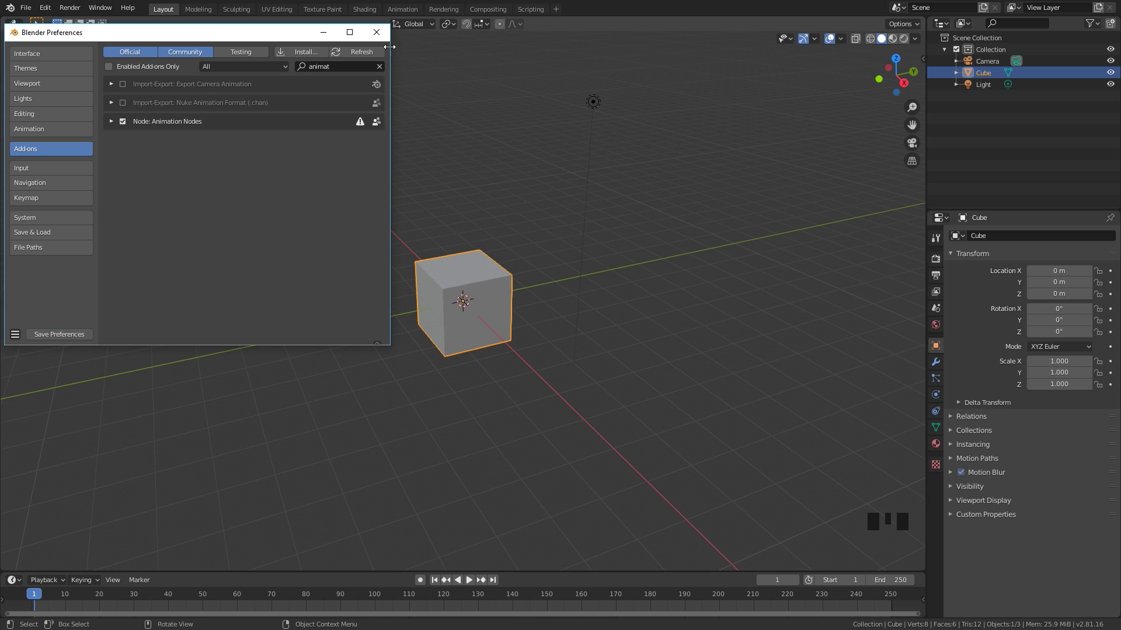
left_click(376, 34)
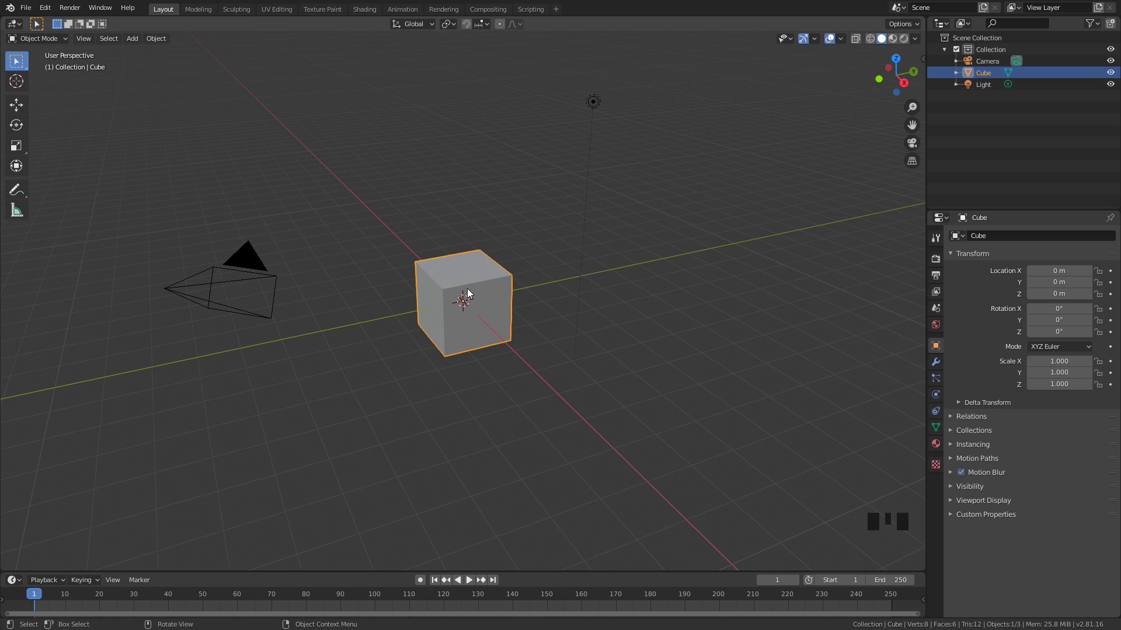
- Replace the default cube with a Text object rotated 90° on X
left_click(490, 295)
key("x")
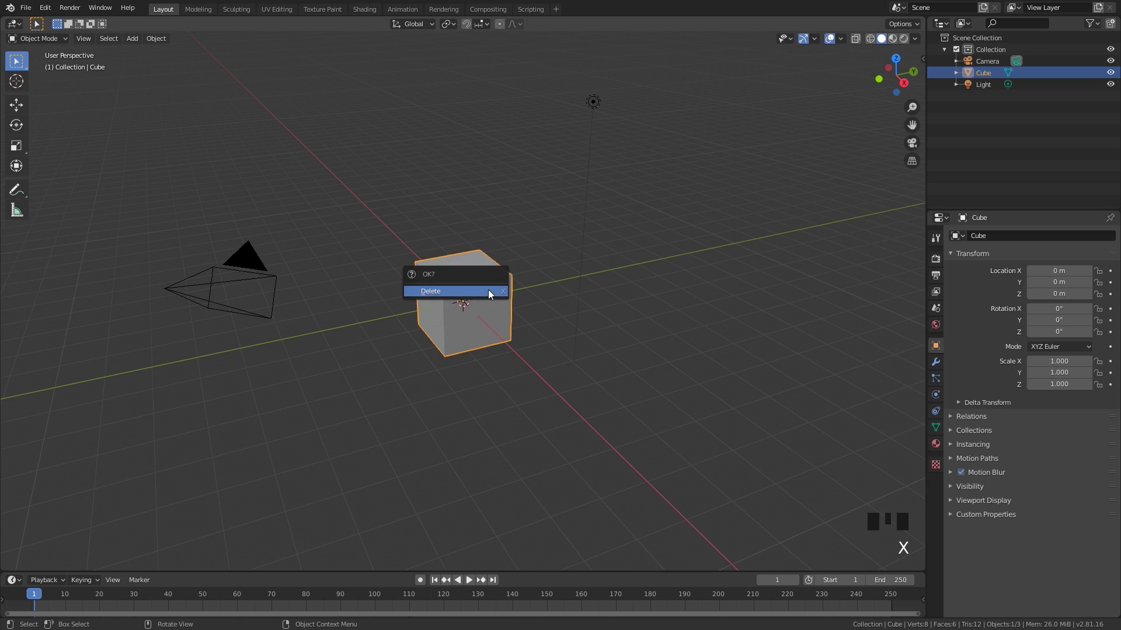
left_click(492, 293)
key("shift+a")
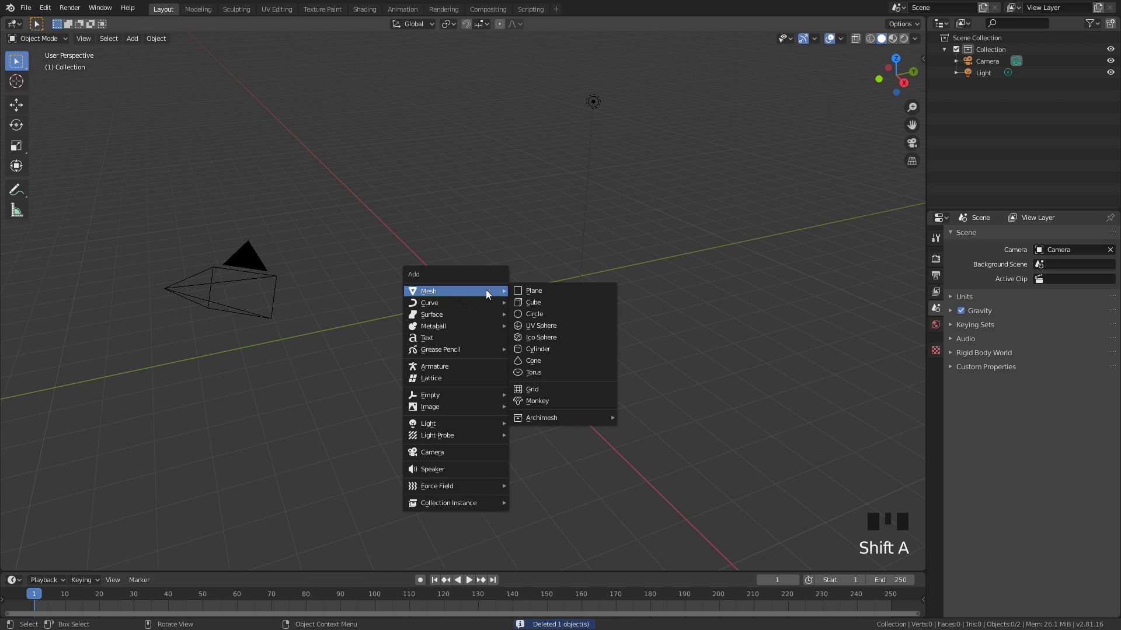
left_click(427, 338)
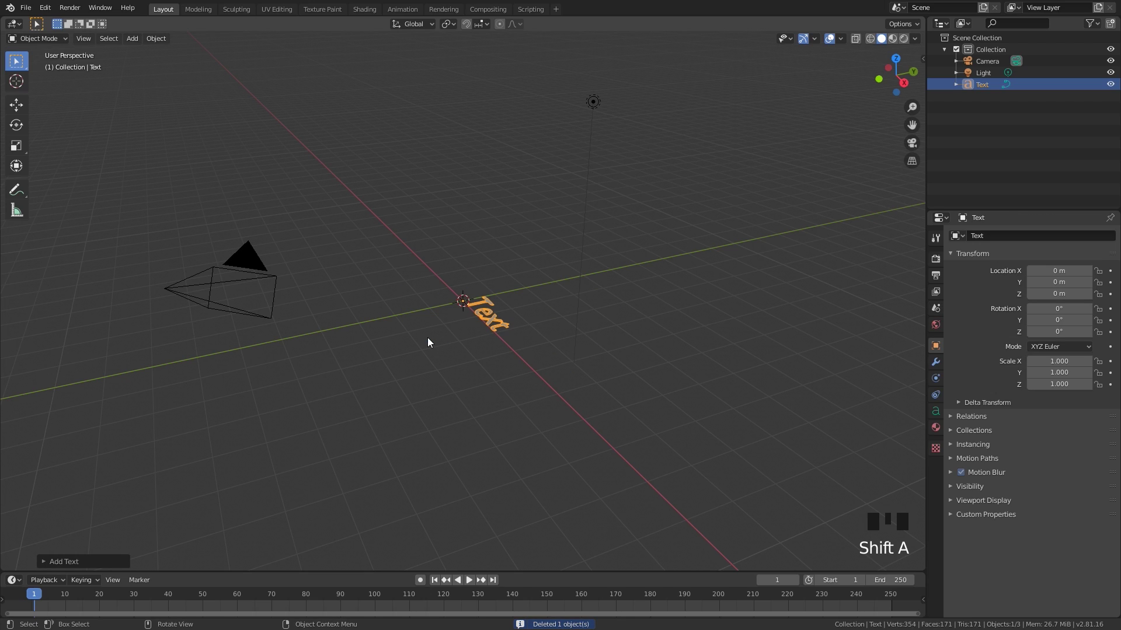
type("rx90")
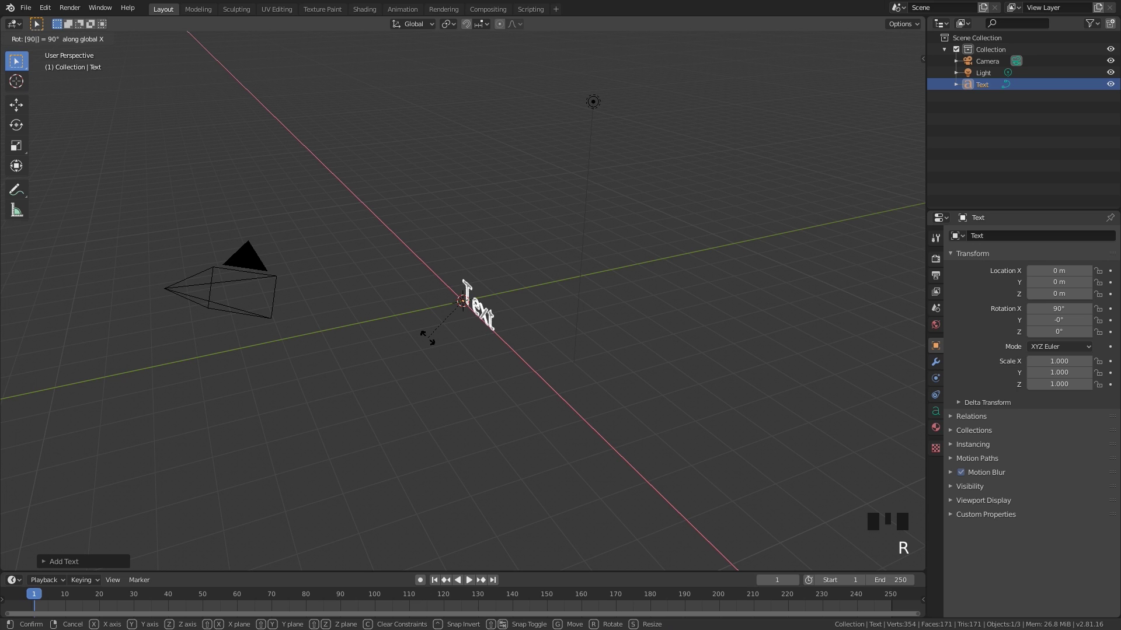
key("Return")
- Orbit to face the text and split the 3D view into two side-by-side views
middle_click_drag(473, 297, 559, 285)
scroll(636, 260, "up", 3)
middle_click_drag(636, 266, 551, 278, "shift")
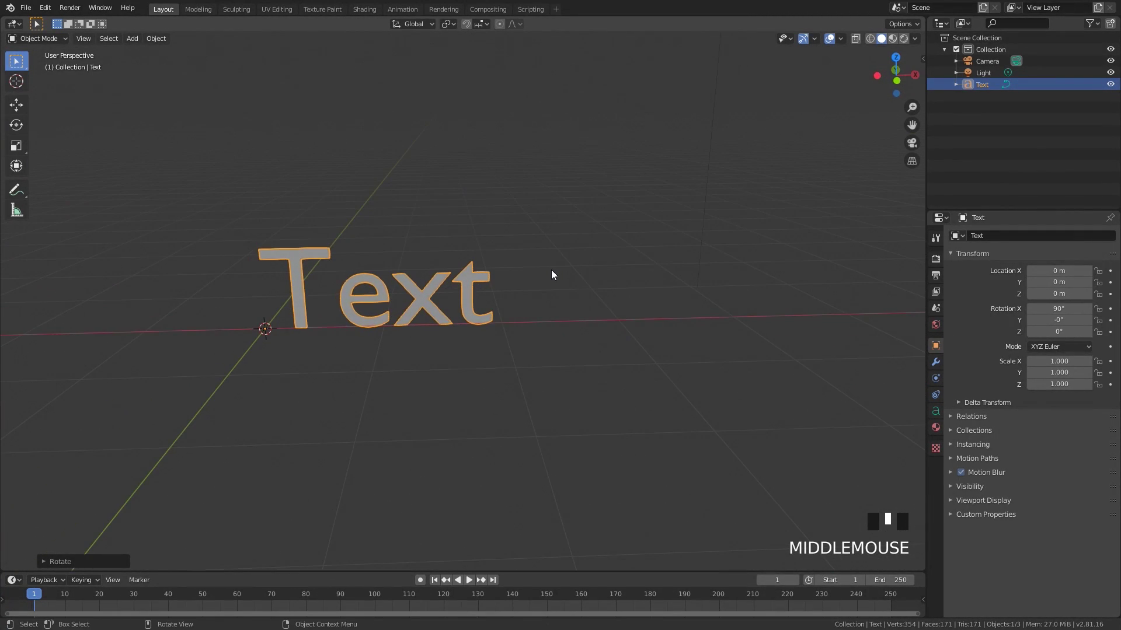
left_click_drag(921, 20, 441, 59)
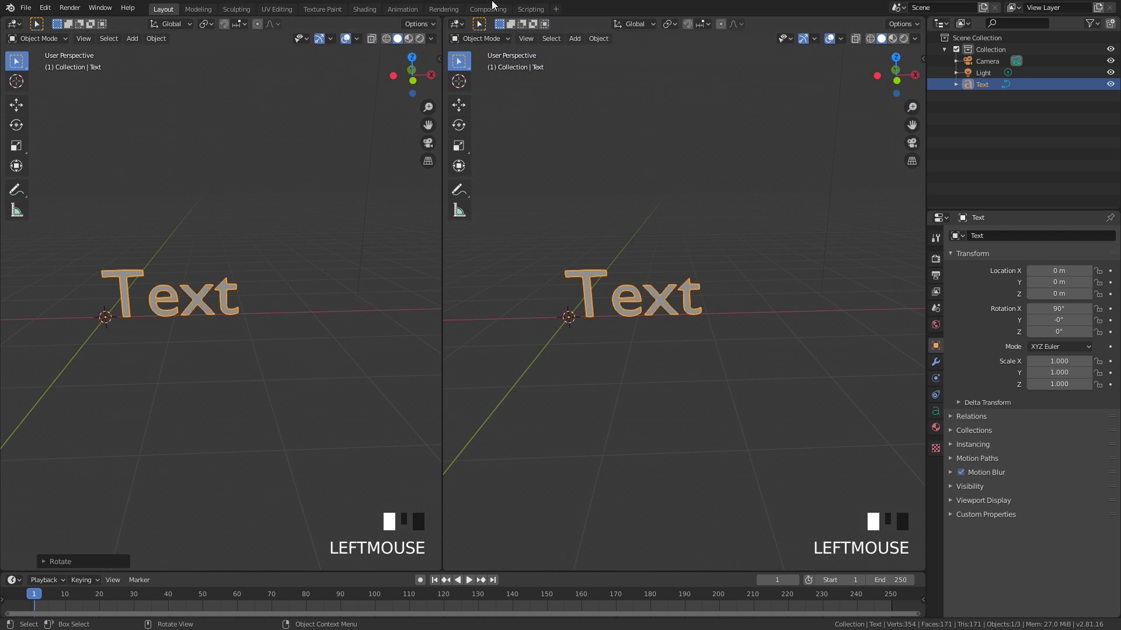
- Turn the right area into an Animation Nodes editor with a new NodeTree
left_click(457, 25)
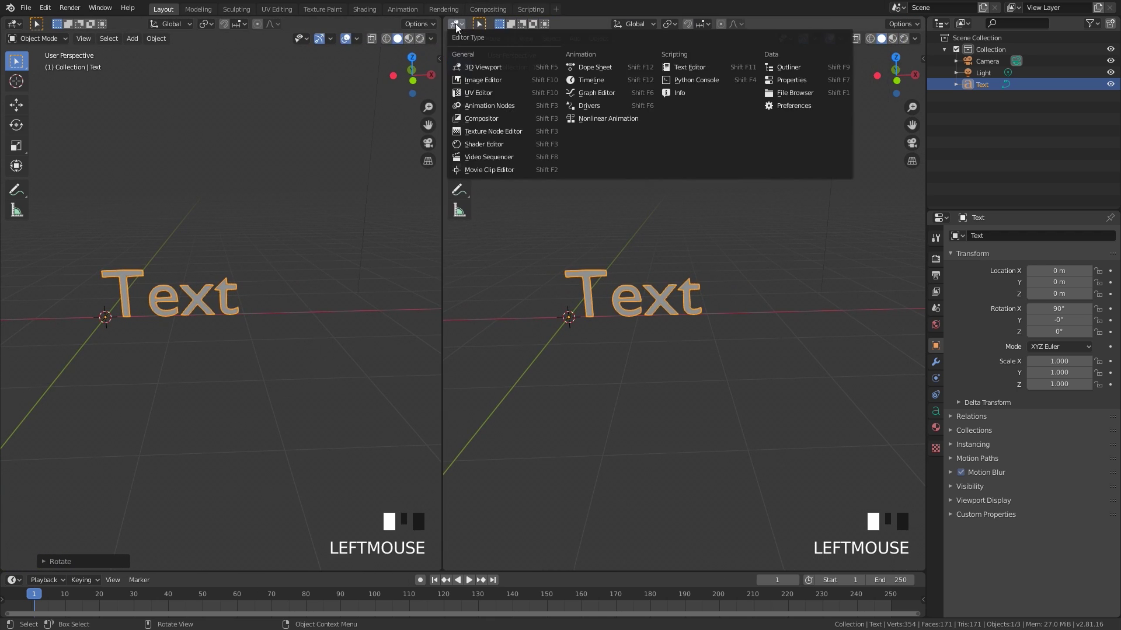
left_click(490, 107)
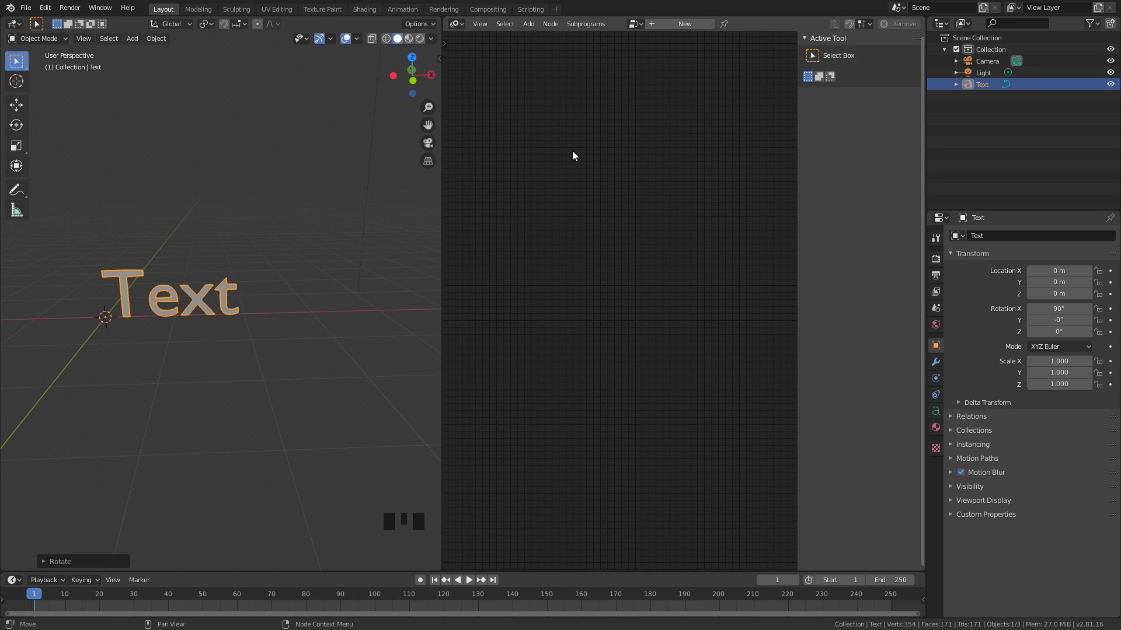
key("ctrl+z")
left_click(674, 23)
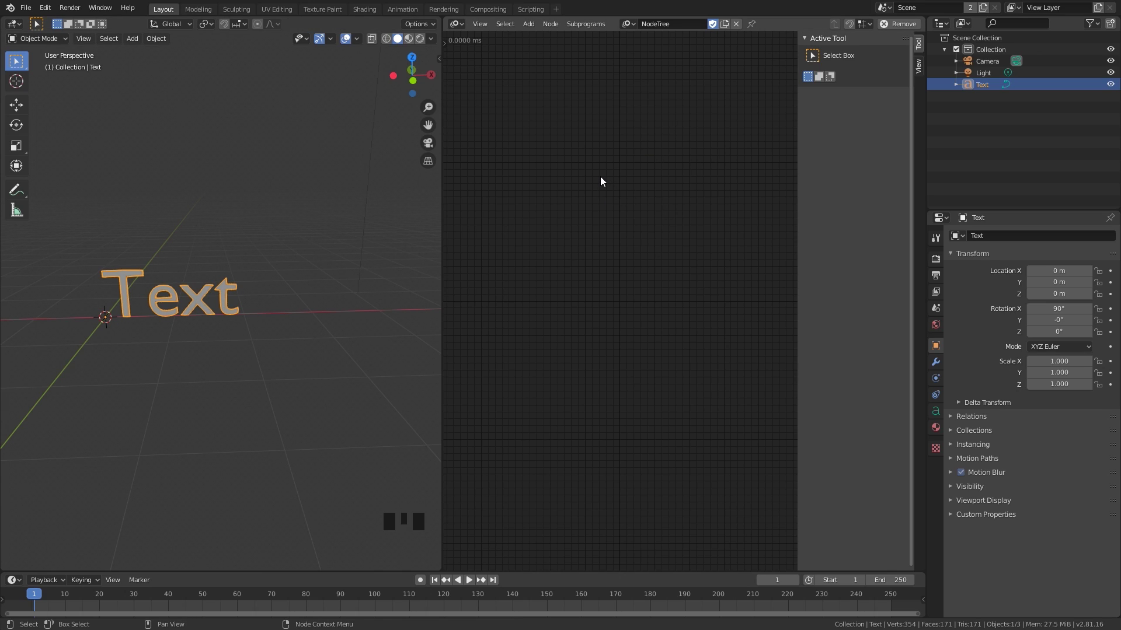
- Add and place a Time Info node, exposing its Frame output
key("shift+a")
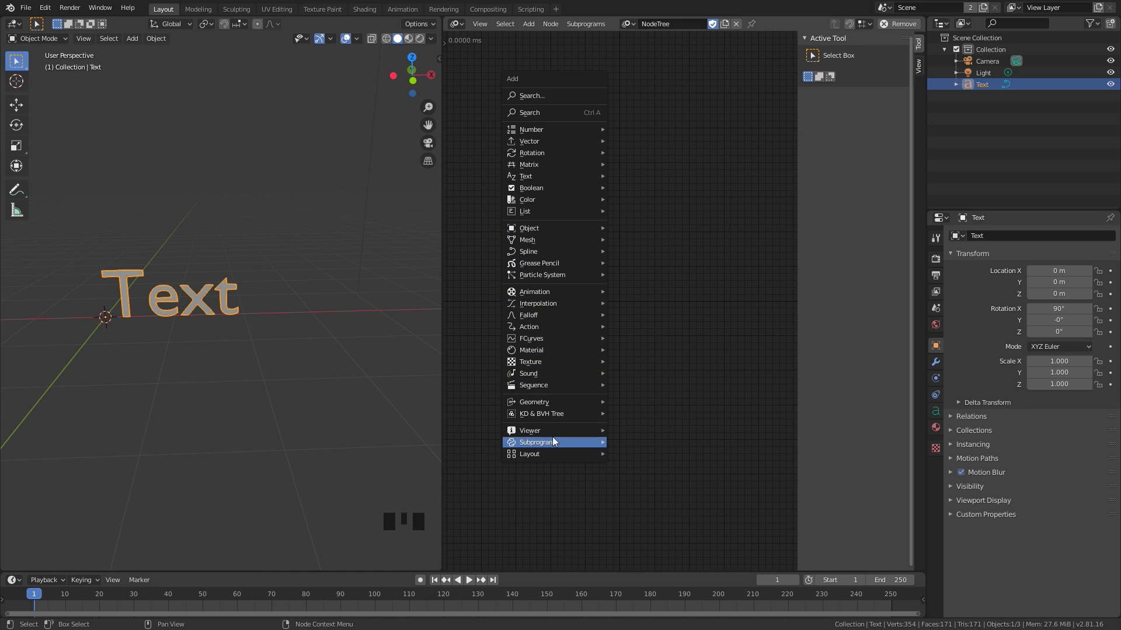
mouse_move(544, 292)
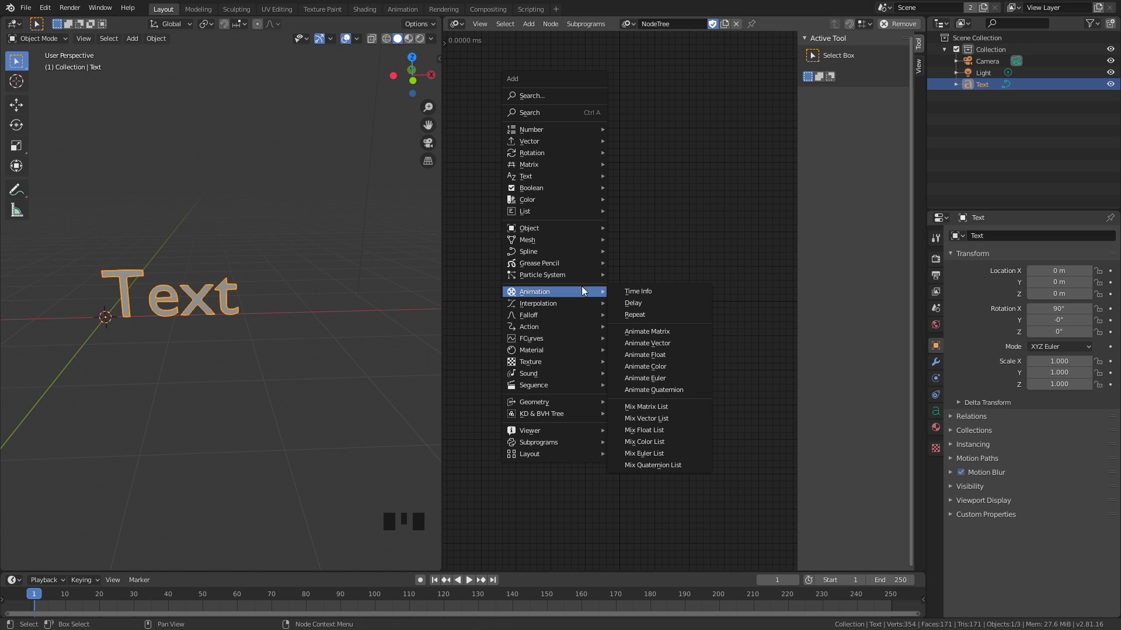
left_click(637, 291)
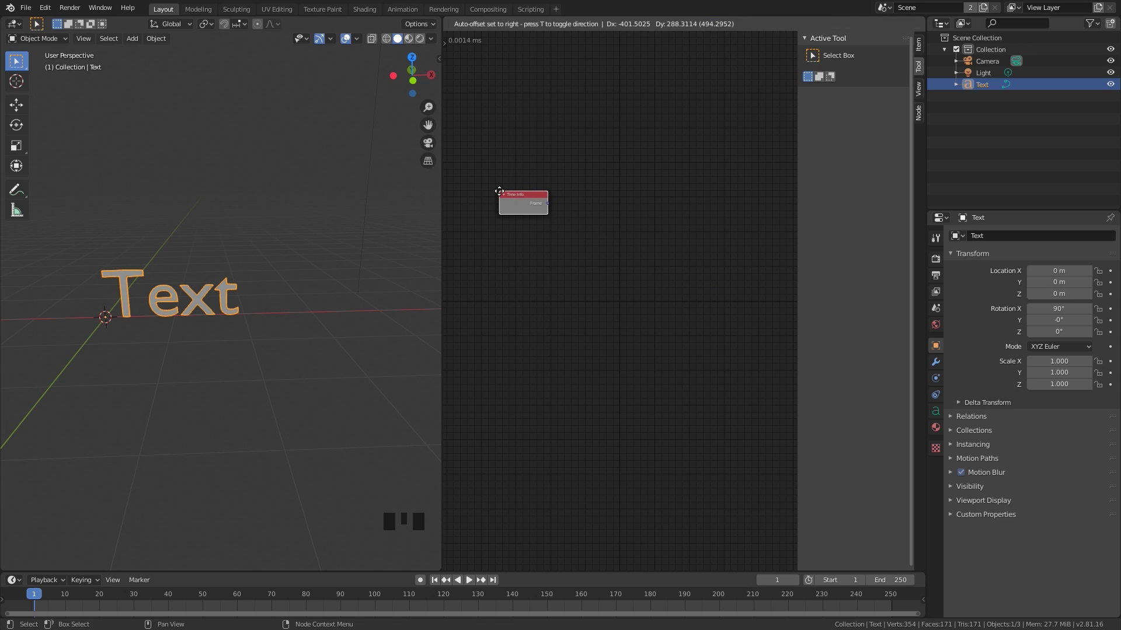
left_click(593, 184)
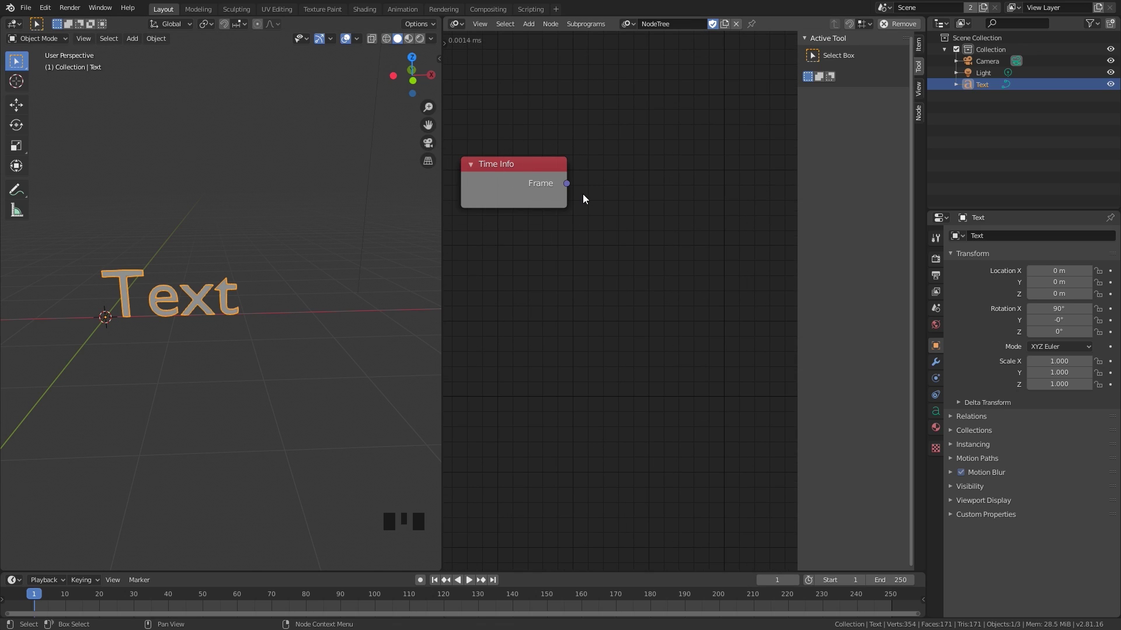
left_click(565, 183)
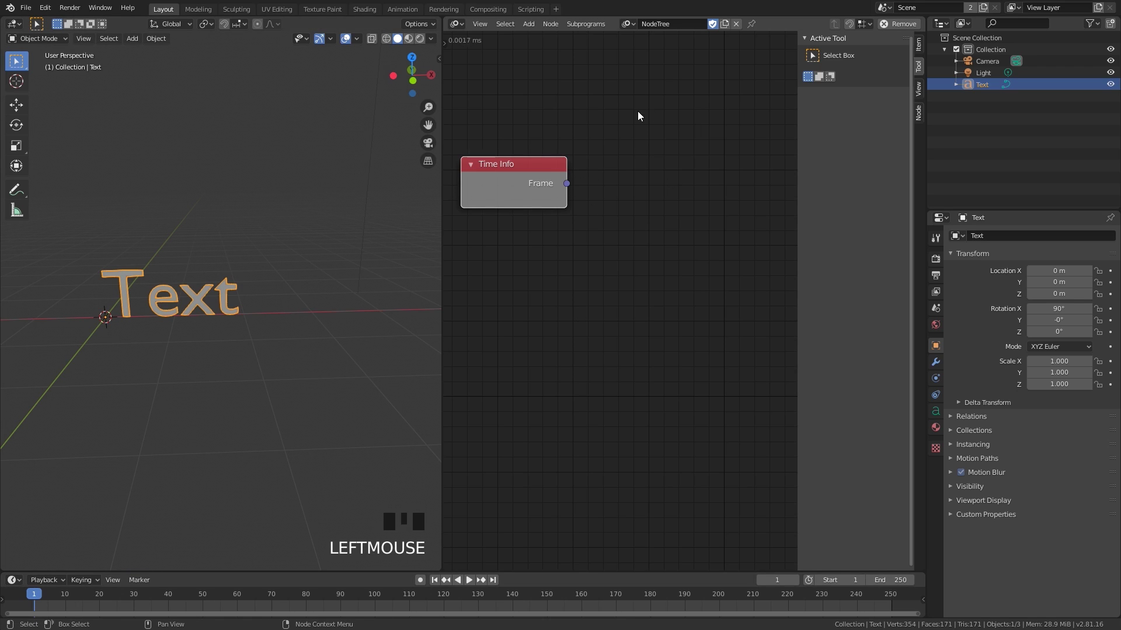
left_click_drag(573, 180, 658, 150)
middle_click_drag(687, 167, 640, 170)
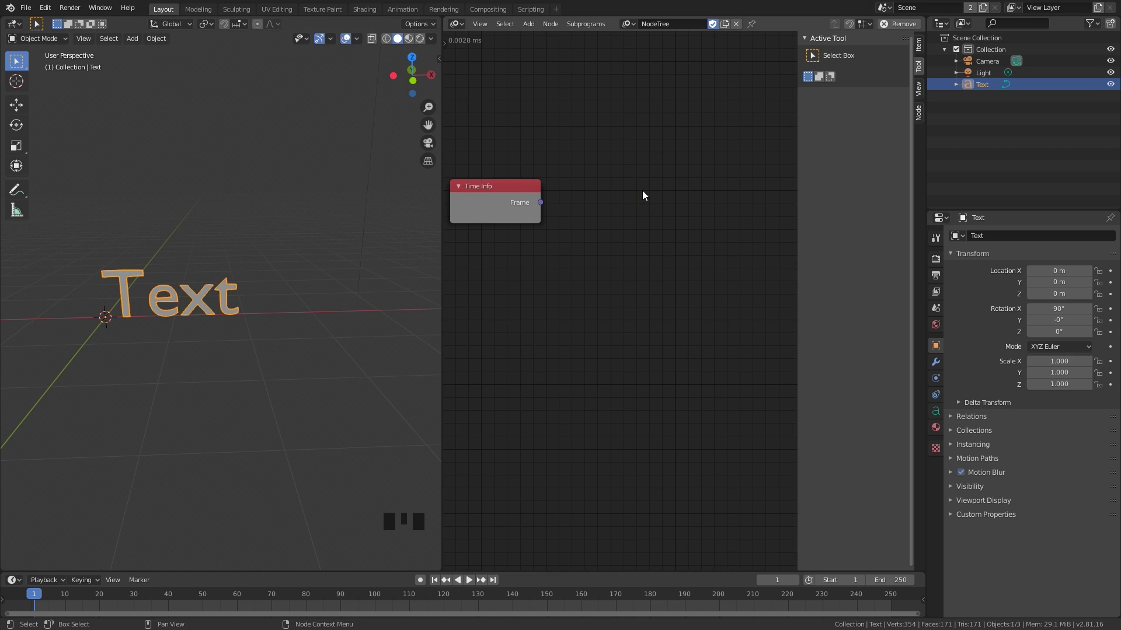
- Add an Animate Float node and link Time Info's Frame output to its Time input
key("shift+a")
mouse_move(597, 230)
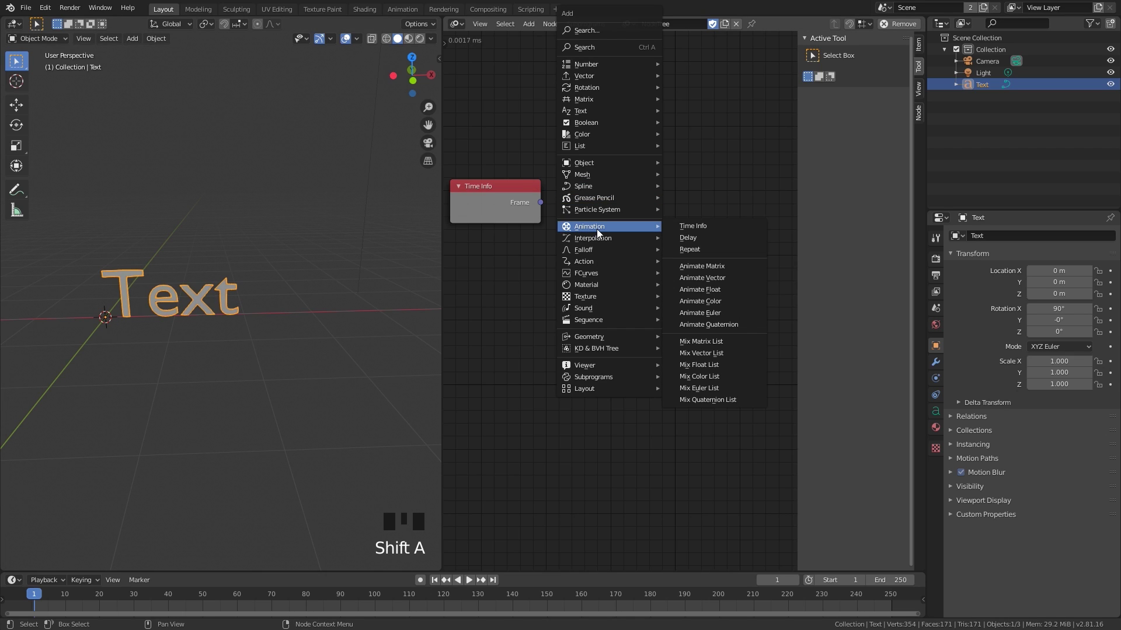
left_click(699, 289)
left_click(580, 133)
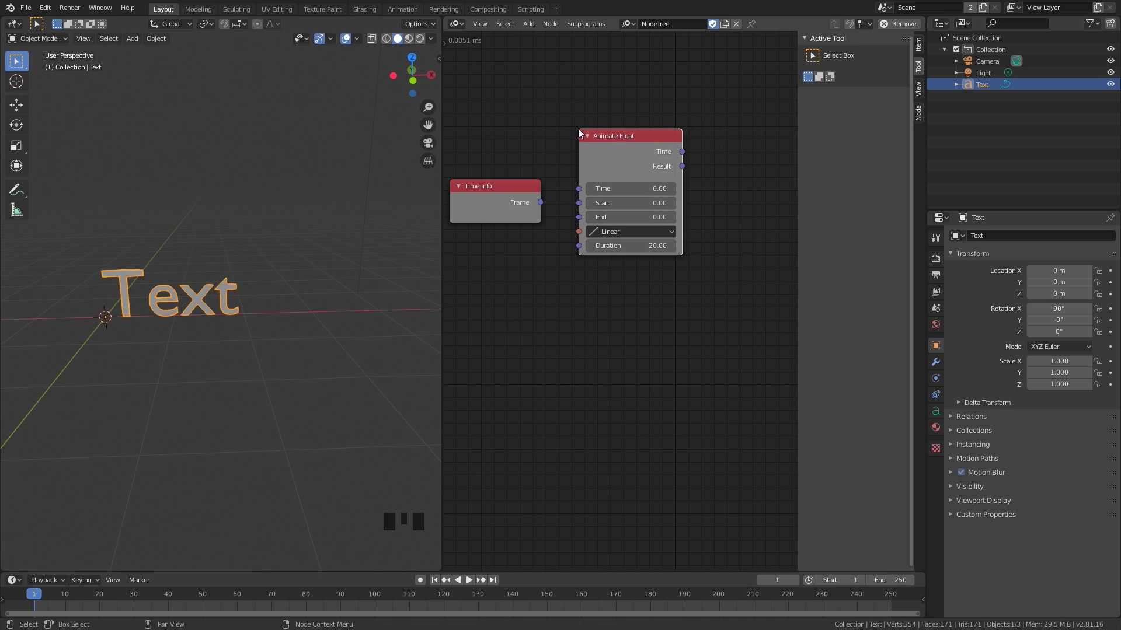
scroll(560, 193, "up", 2)
left_click_drag(546, 236, 583, 174)
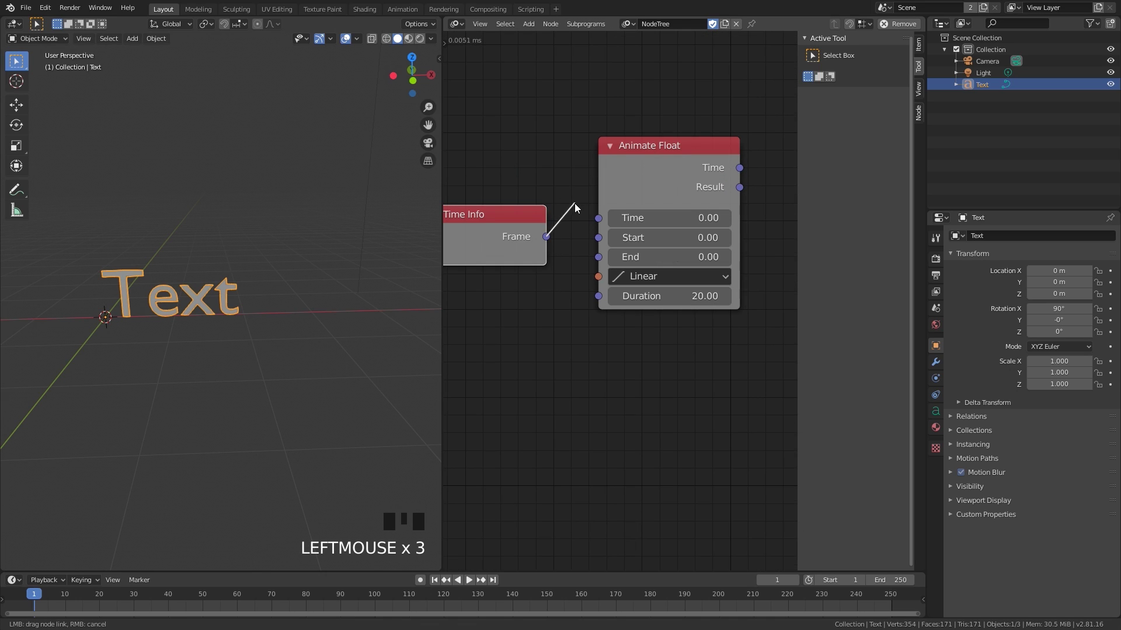
left_click_drag(607, 221, 606, 219)
left_click_drag(666, 153, 658, 161)
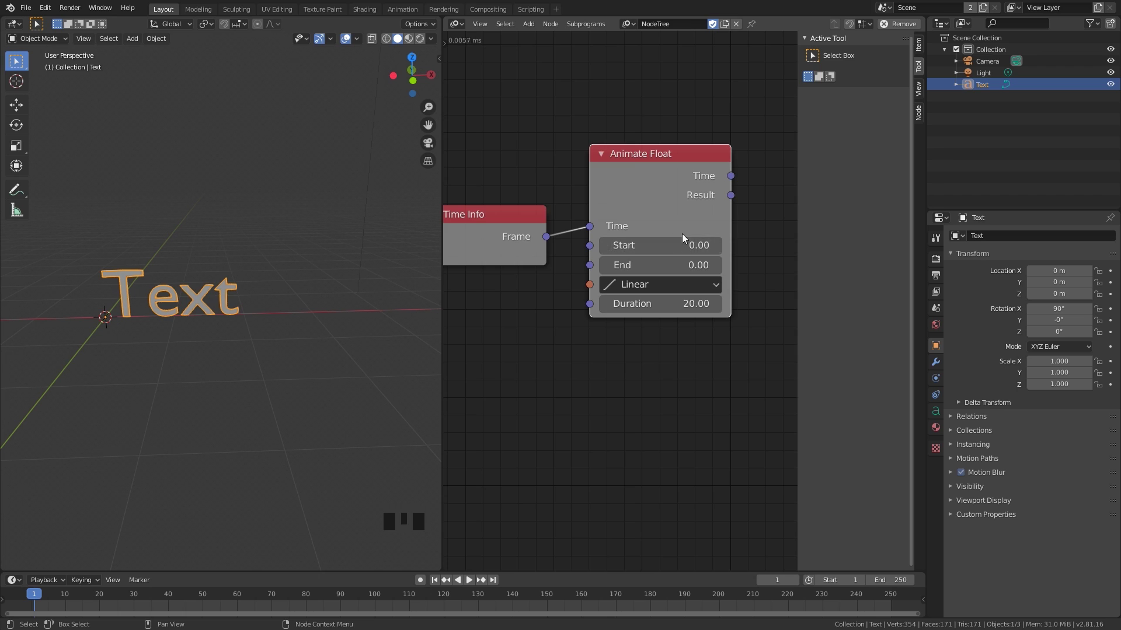
scroll(726, 236, "down", 1)
middle_click_drag(726, 236, 594, 233)
scroll(630, 227, "down", 2)
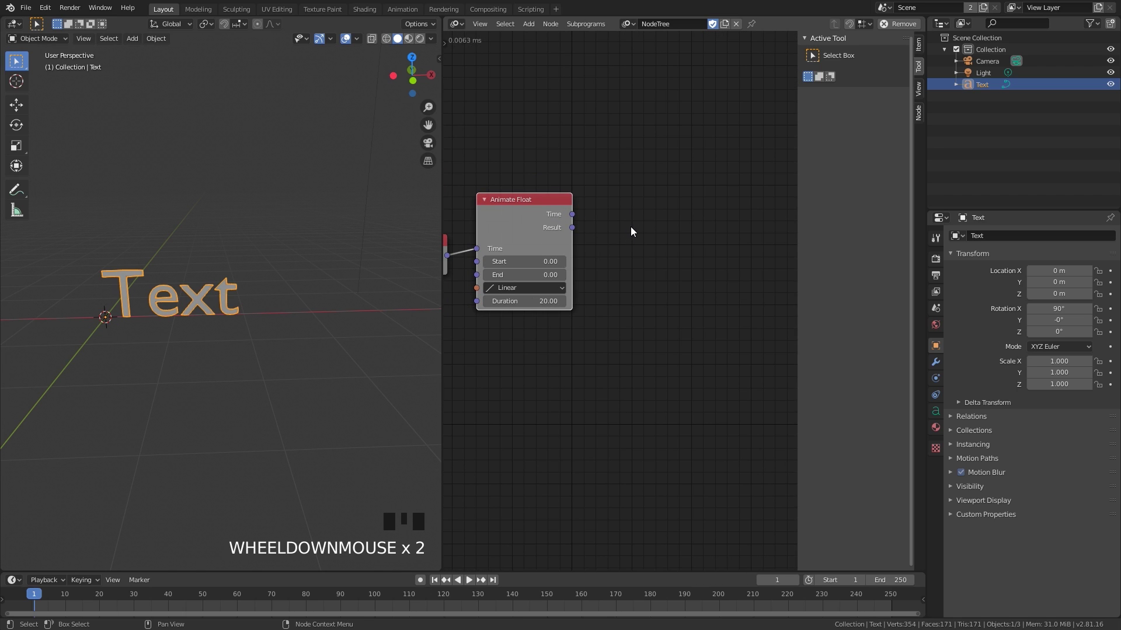
- Add a Float to Text node beside the Animate Float node
key("shift+a")
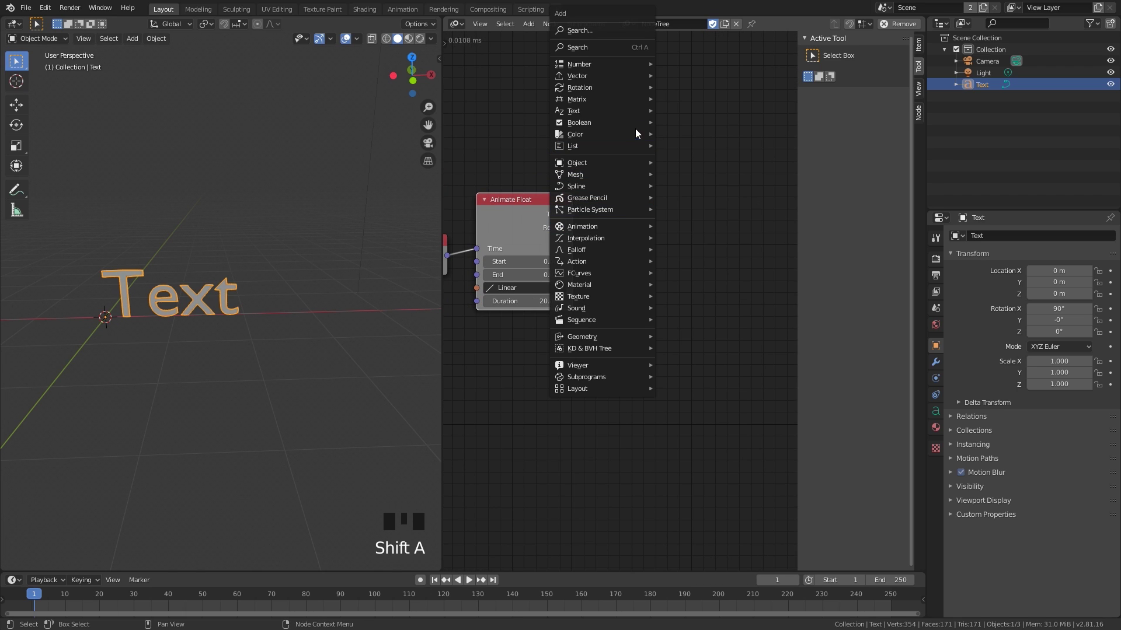
mouse_move(610, 63)
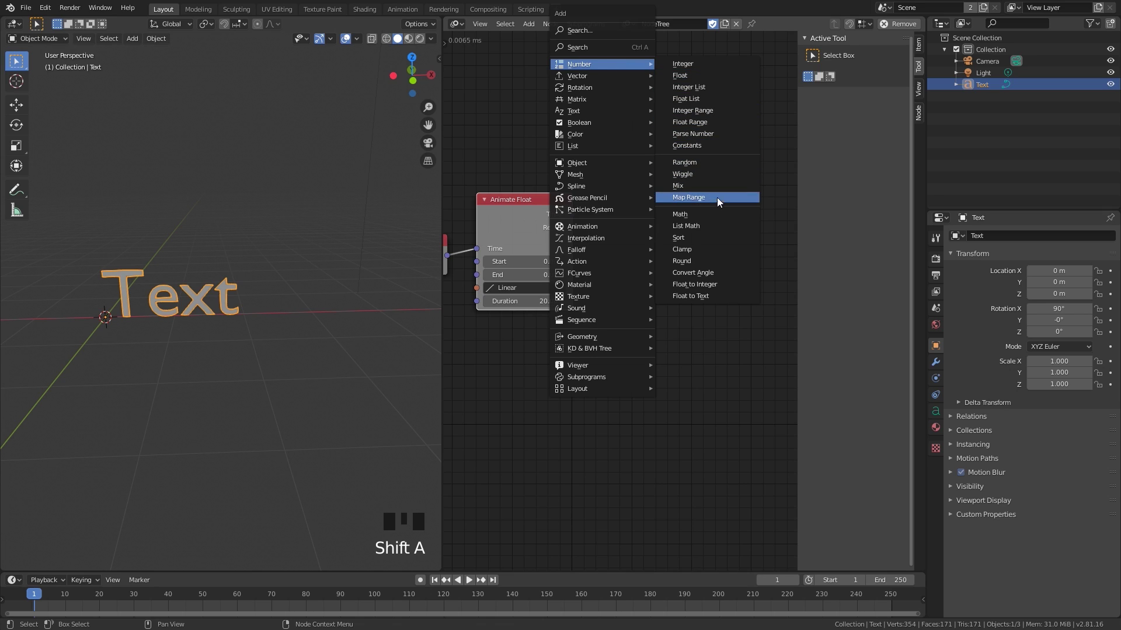
left_click(695, 294)
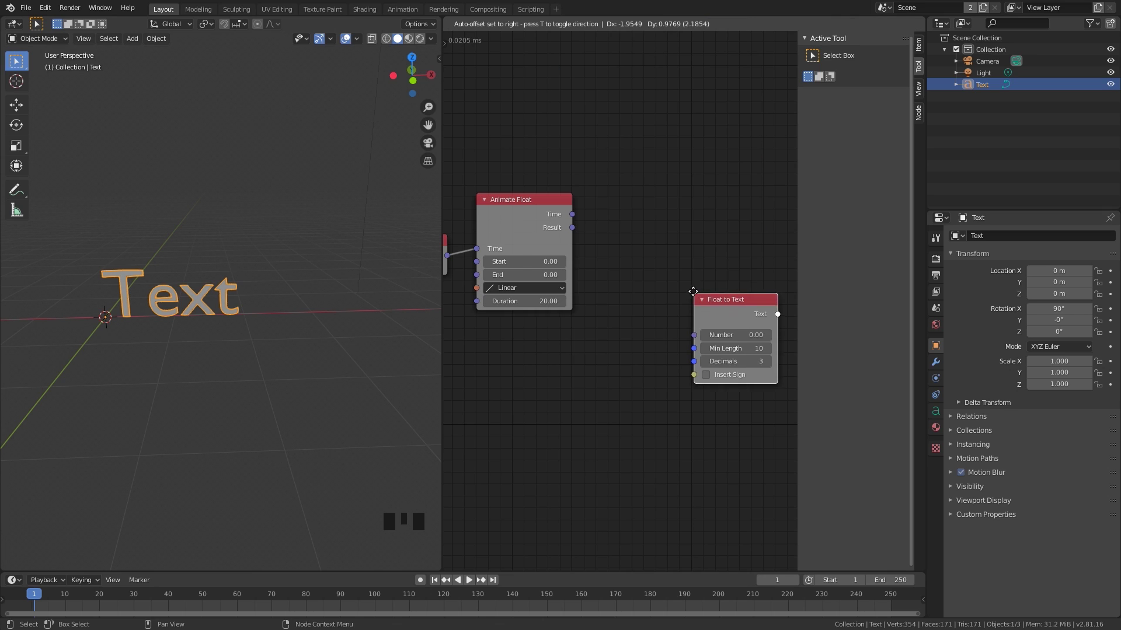
left_click(606, 194)
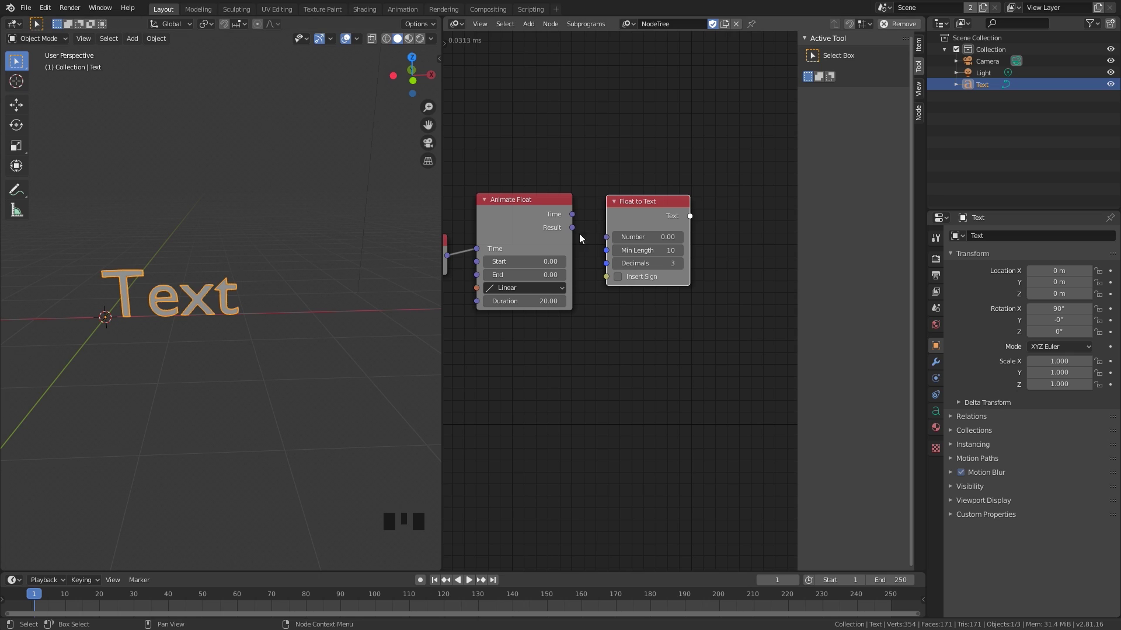
scroll(548, 222, "up", 4)
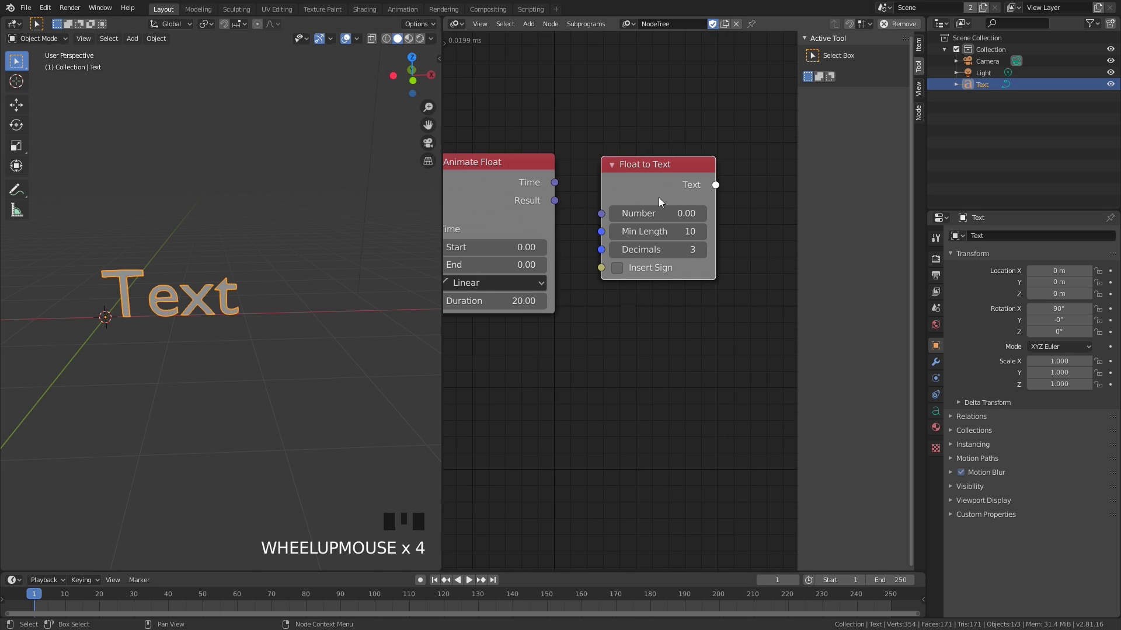
scroll(564, 202, "down", 3)
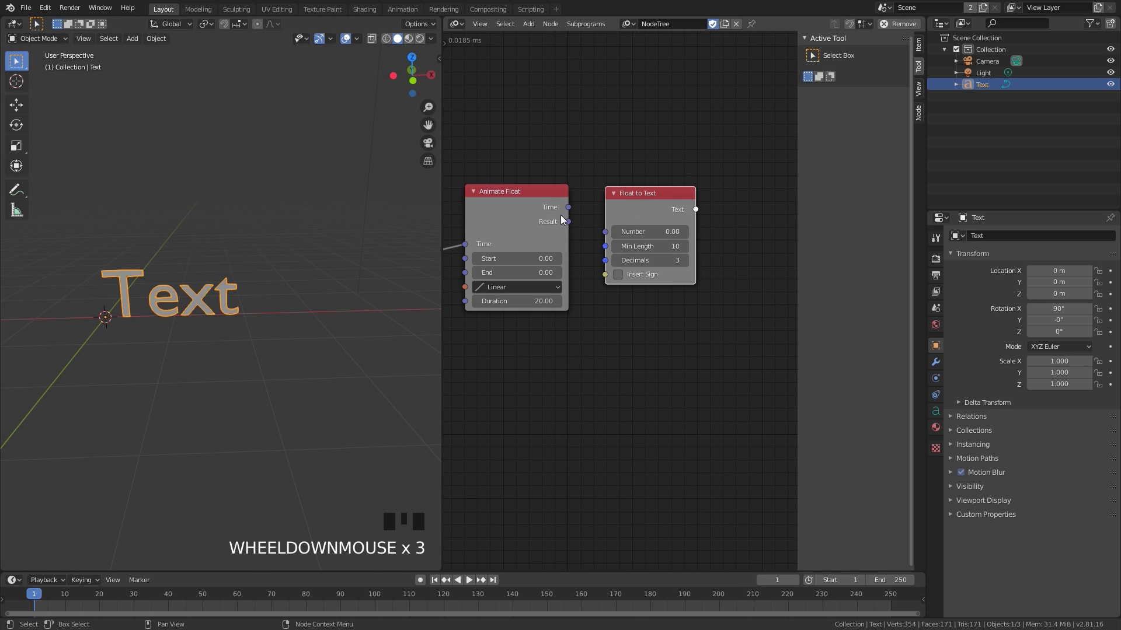
- Link Animate Float's Result into Float to Text's Number input and frame all three nodes
left_click_drag(567, 219, 614, 233)
left_click(582, 203)
middle_click_drag(735, 223, 593, 223)
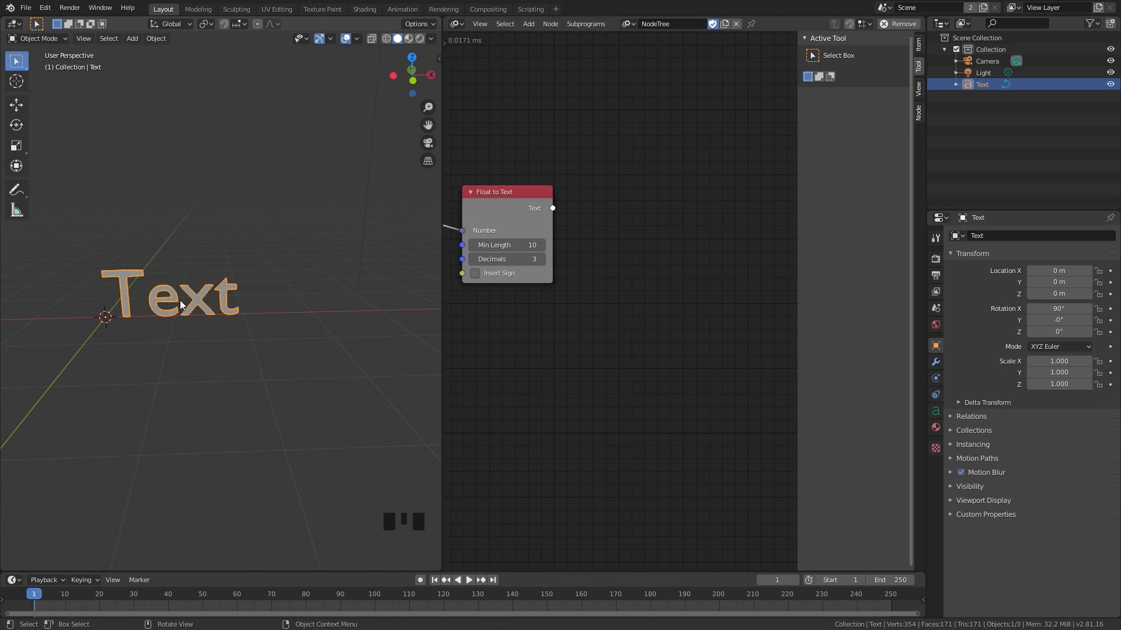
scroll(595, 232, "down", 3)
middle_click_drag(508, 212, 662, 227)
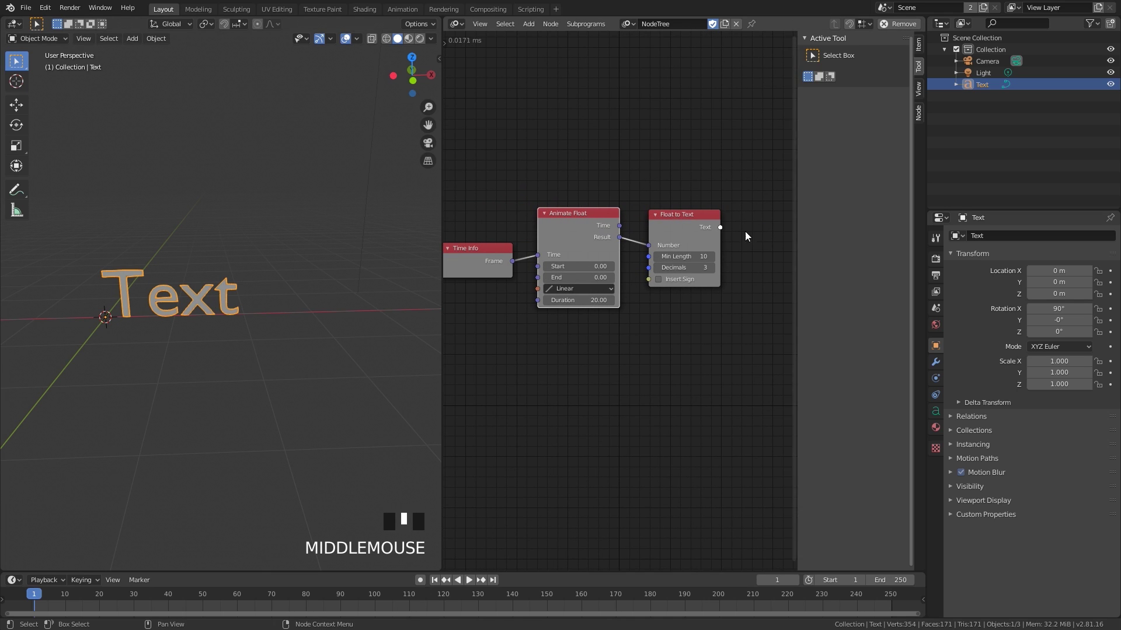
scroll(748, 233, "up", 2)
middle_click_drag(747, 233, 638, 205)
- Add a Text Object Output node fed by Float to Text, targeting the Text object with Text enabled
key("ctrl+a")
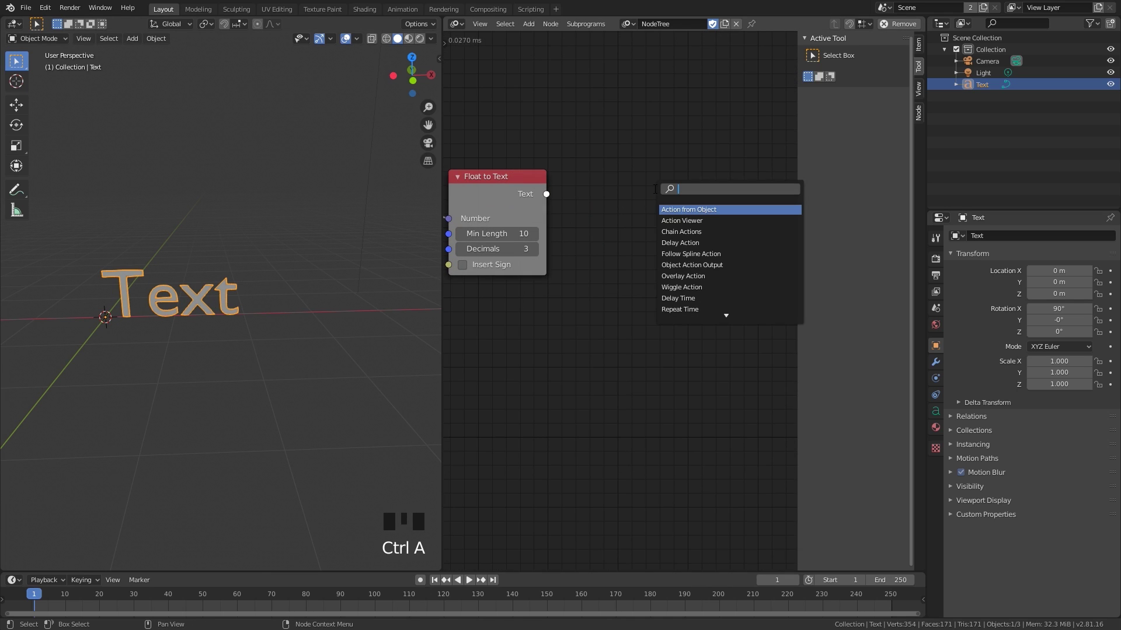
type("text ob")
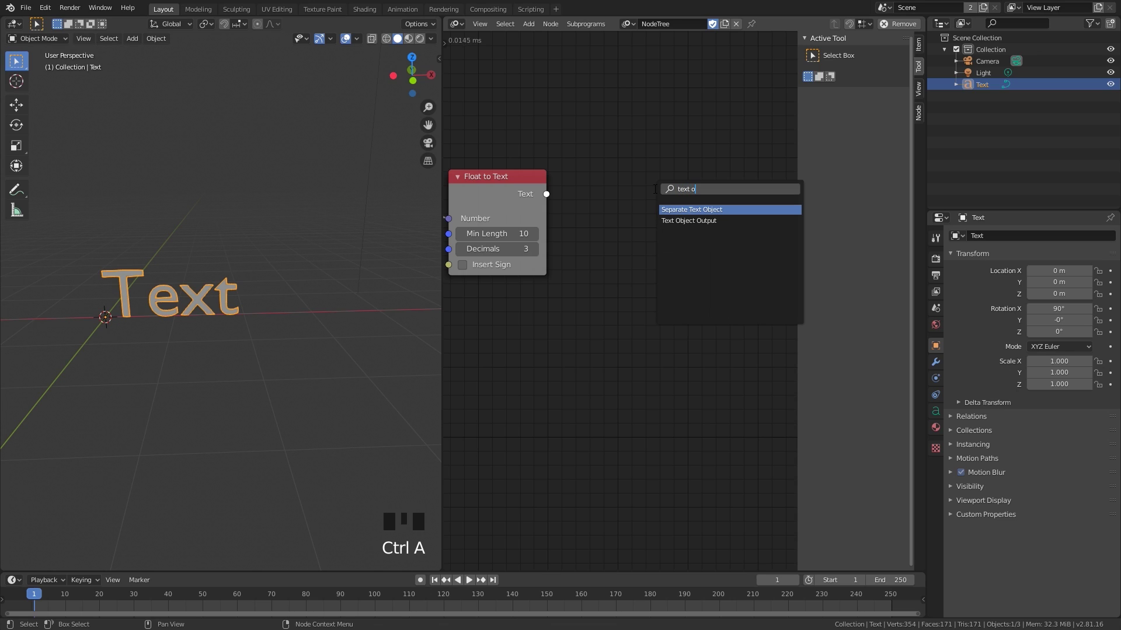
left_click(694, 220)
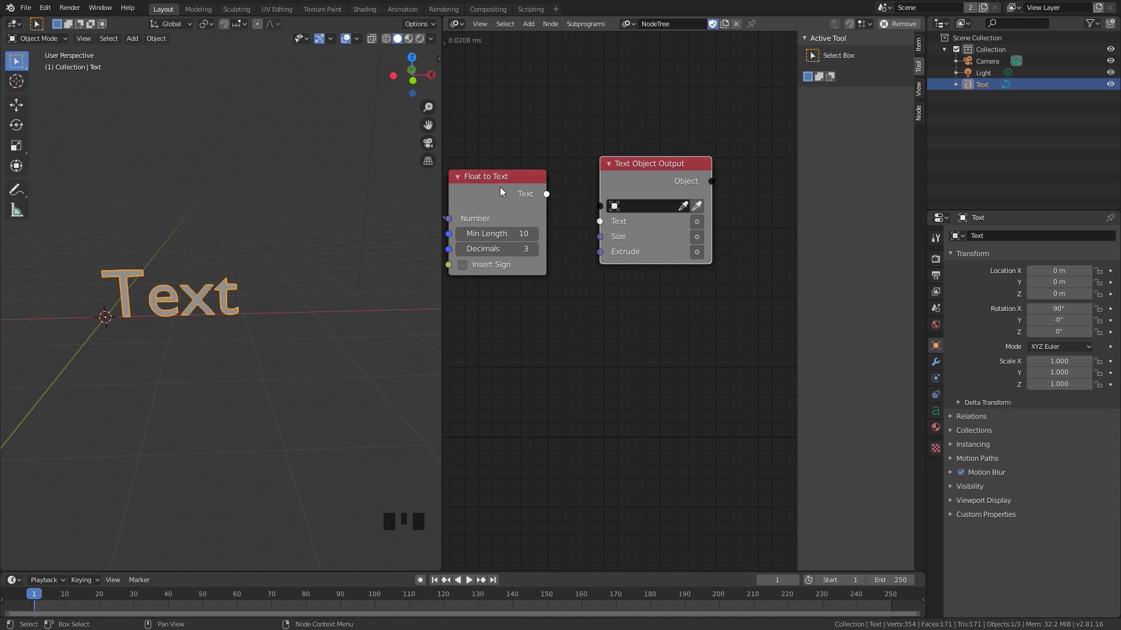
left_click_drag(546, 193, 566, 153)
left_click_drag(596, 218, 600, 221)
left_click(647, 205)
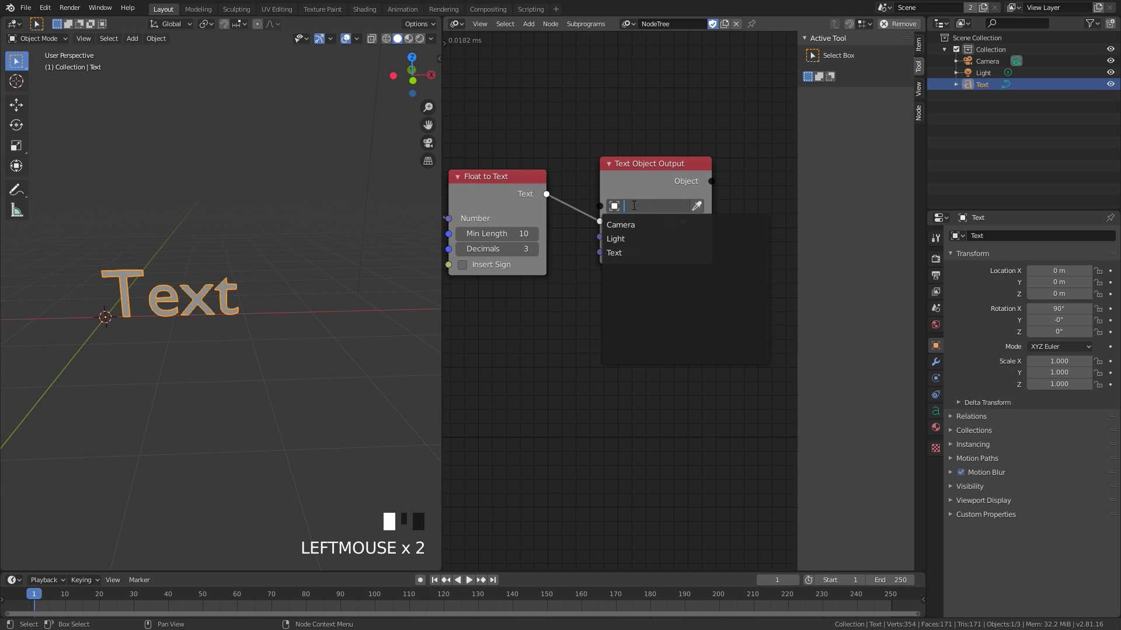
left_click(624, 254)
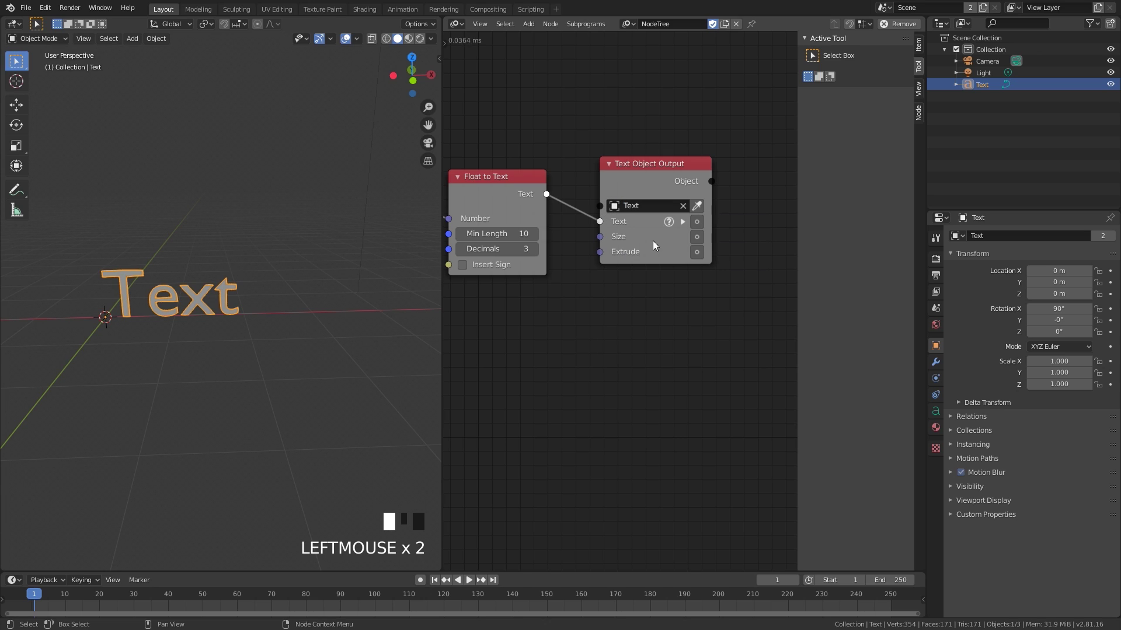
left_click(696, 222)
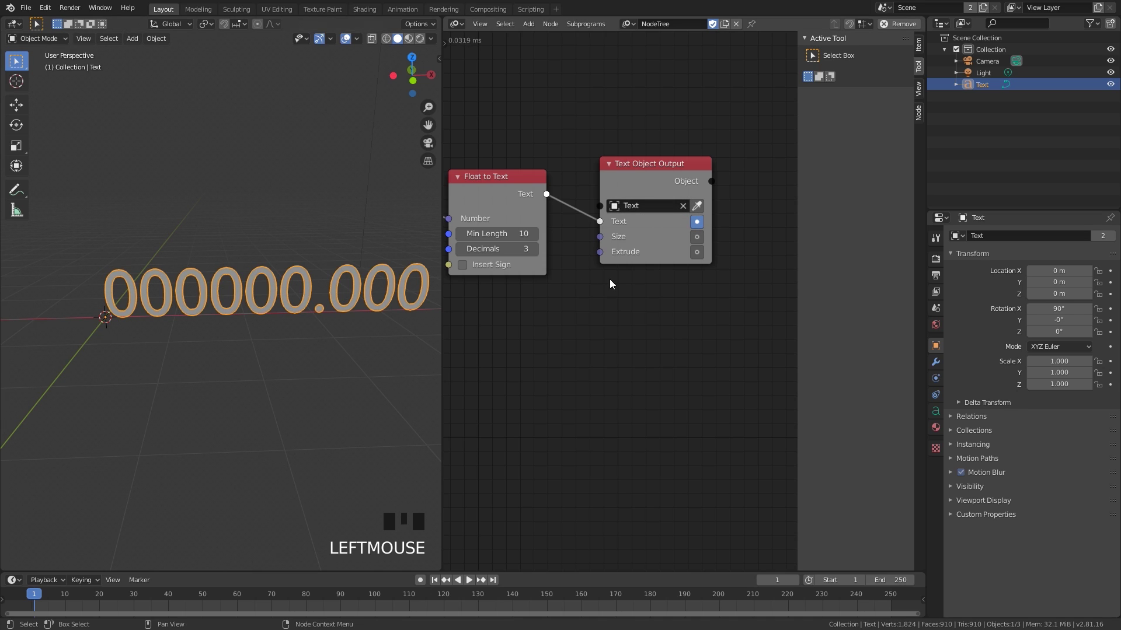
- Centre the Animate Float node, test-play the counter, and rewind to the first frame
scroll(333, 255, "down", 2)
scroll(292, 309, "up", 1)
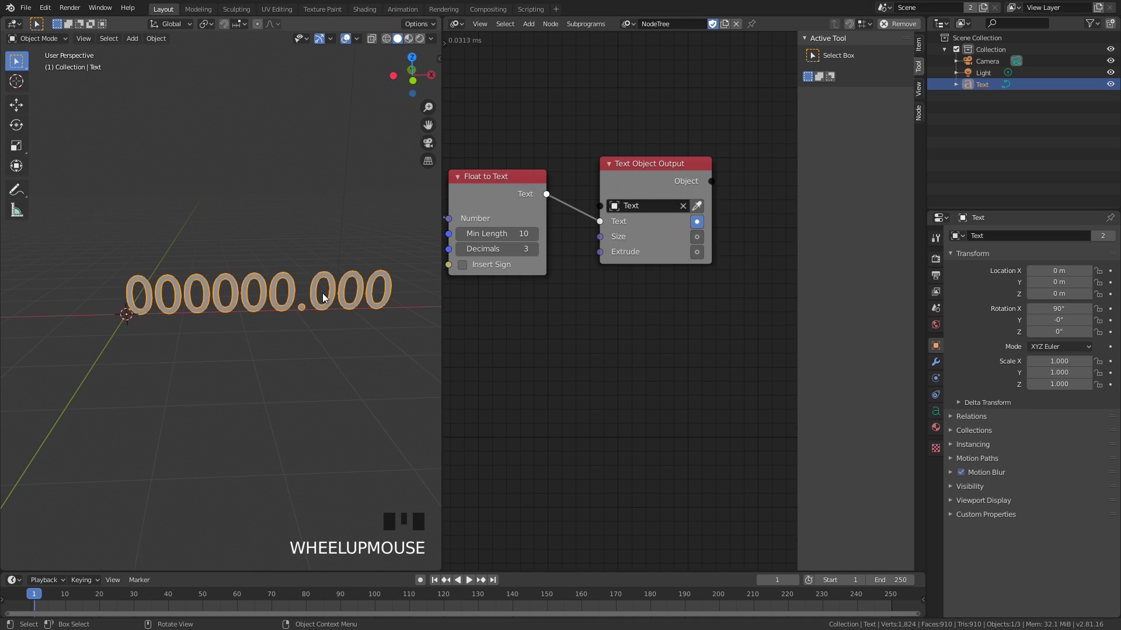
middle_click_drag(501, 268, 672, 269)
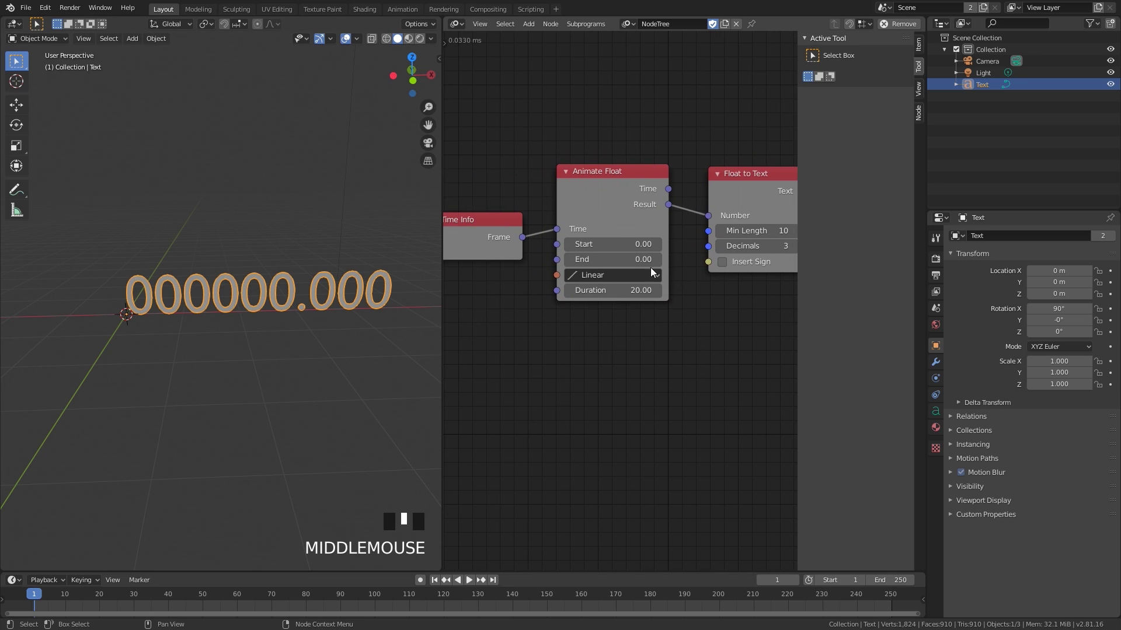
scroll(712, 223, "down", 1)
middle_click_drag(712, 223, 682, 211)
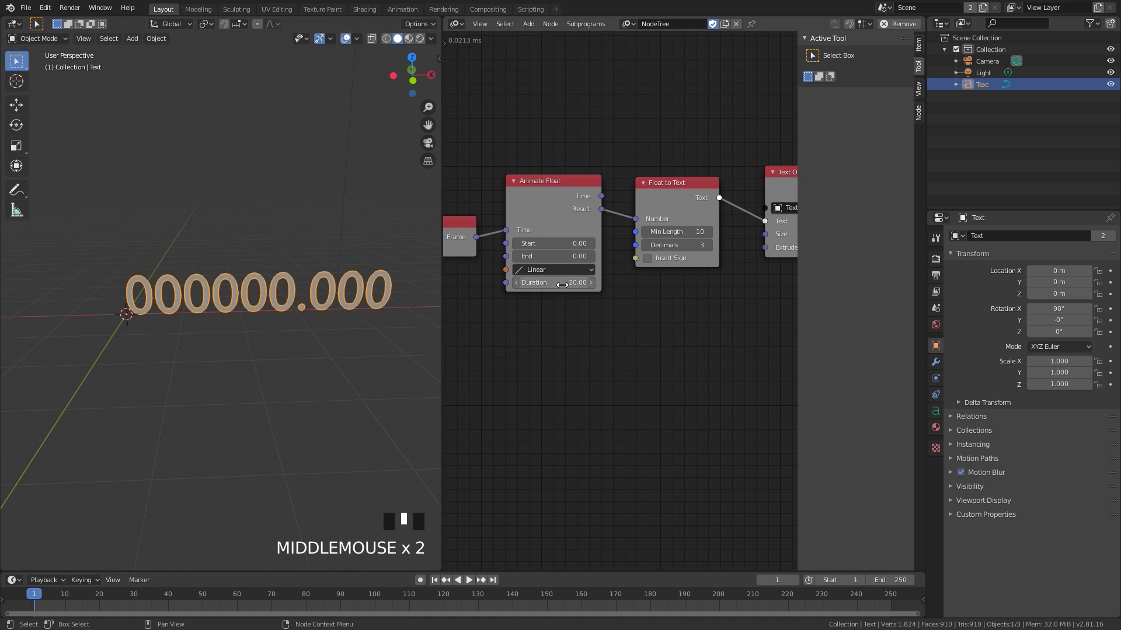
scroll(546, 282, "up", 5)
middle_click_drag(528, 251, 642, 301)
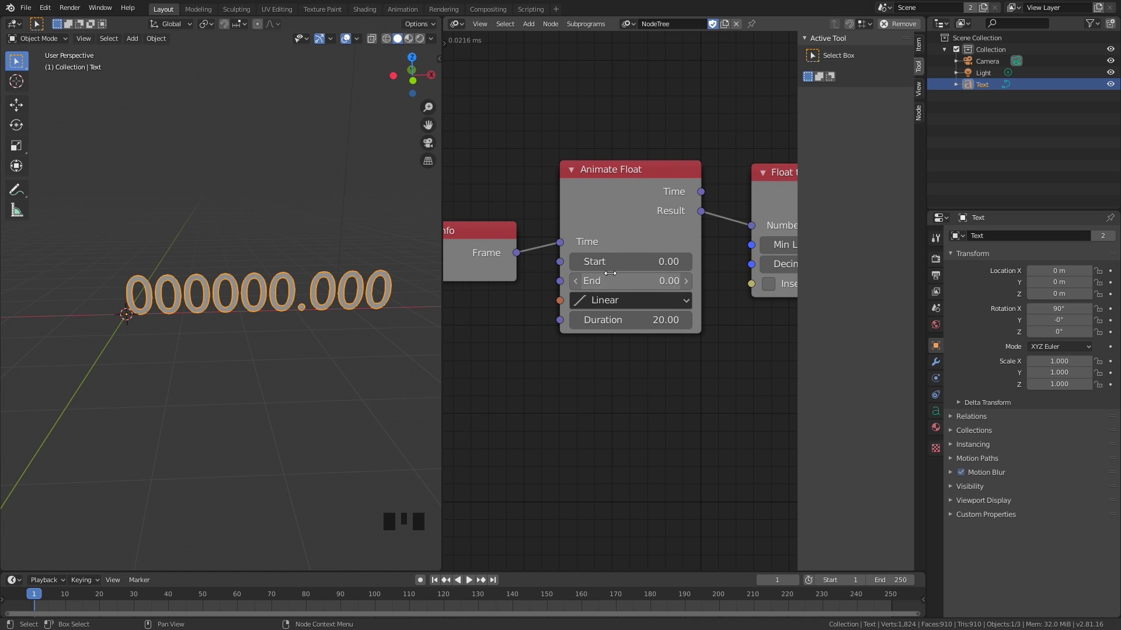
key("space")
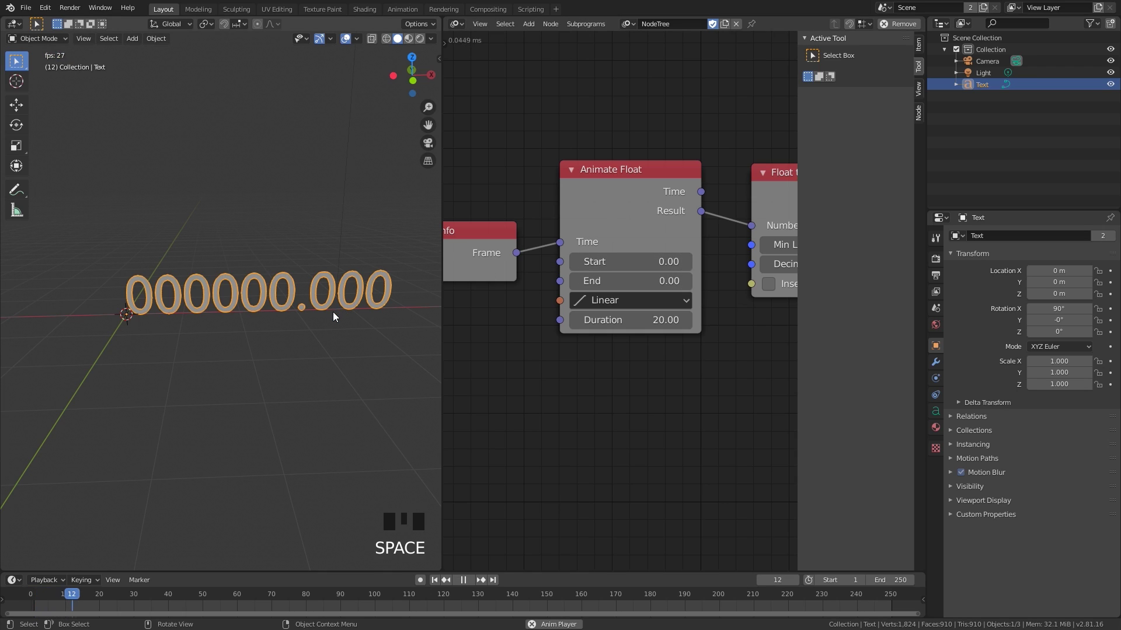
key("space")
left_click(434, 580)
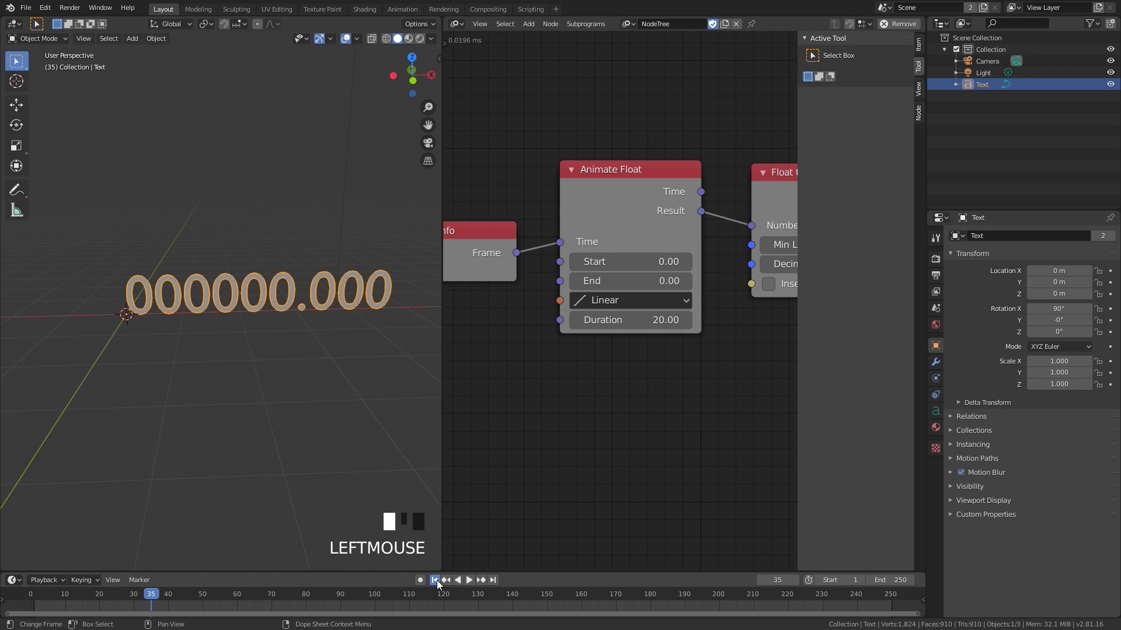
- Set Animate Float's End to 10 and play back to watch the text count up
left_click(610, 280)
type("10")
key("Return")
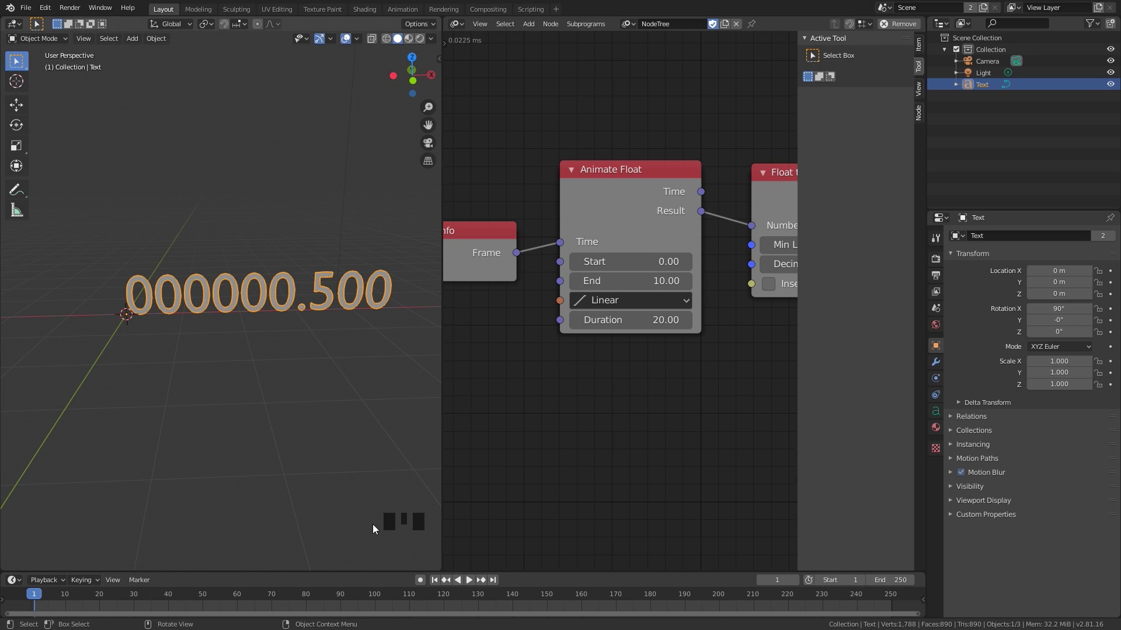
key("space")
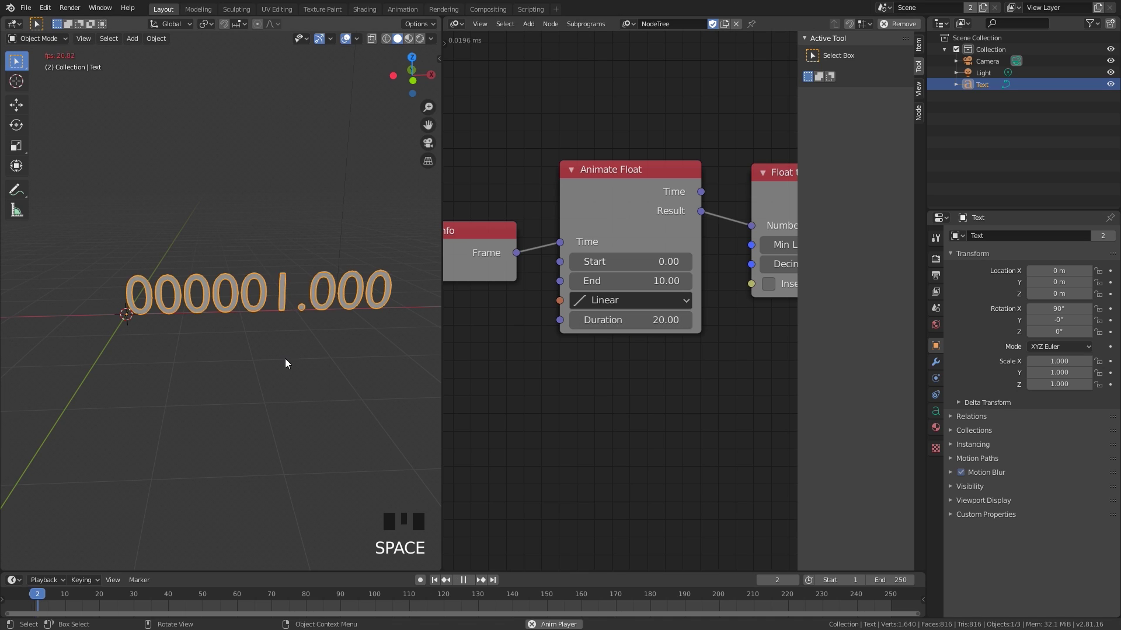
key("space")
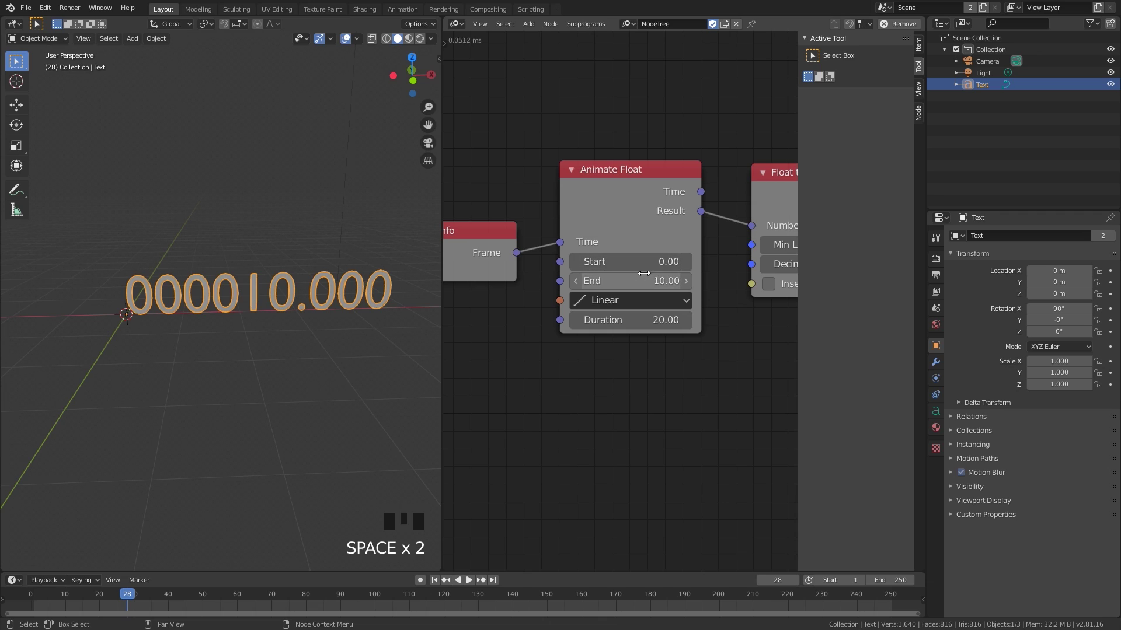
- Leave Duration at 20 and check the 24 fps frame rate in Output Properties
left_click(630, 320)
left_click(678, 353)
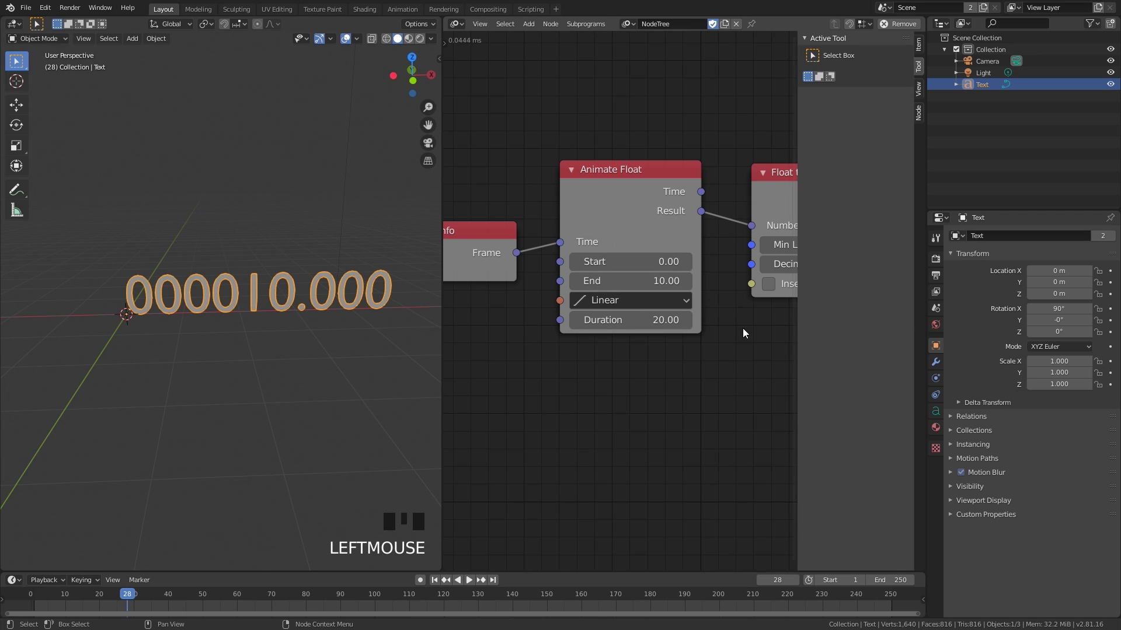
left_click(936, 275)
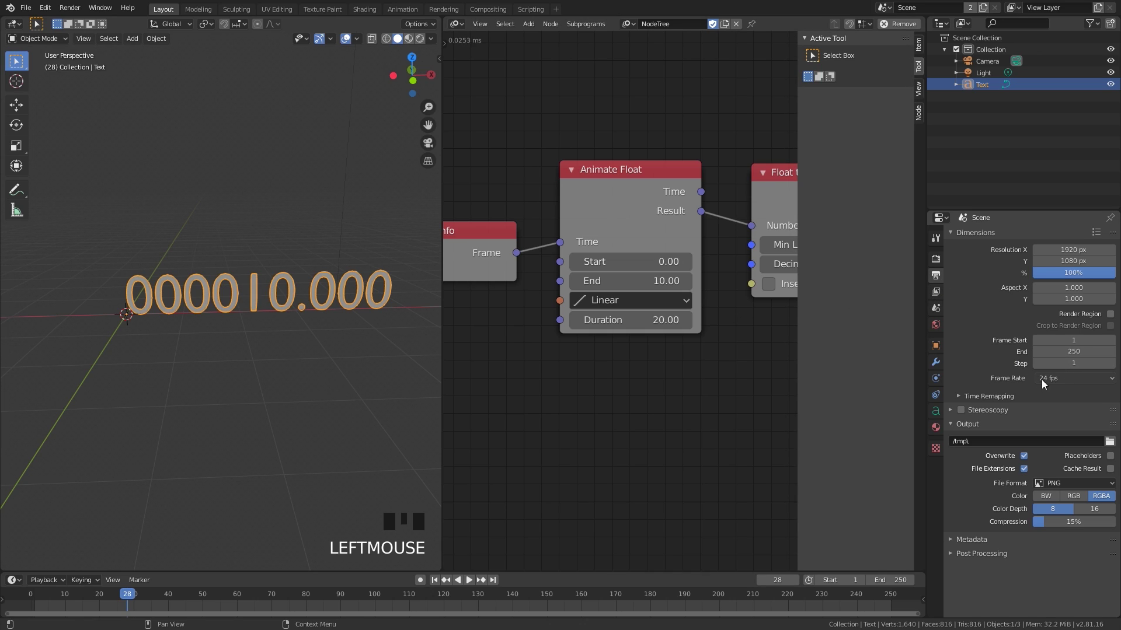
- Set Animate Float's Duration to 240 frames and preview from the first frame
left_click(619, 320)
type("2")
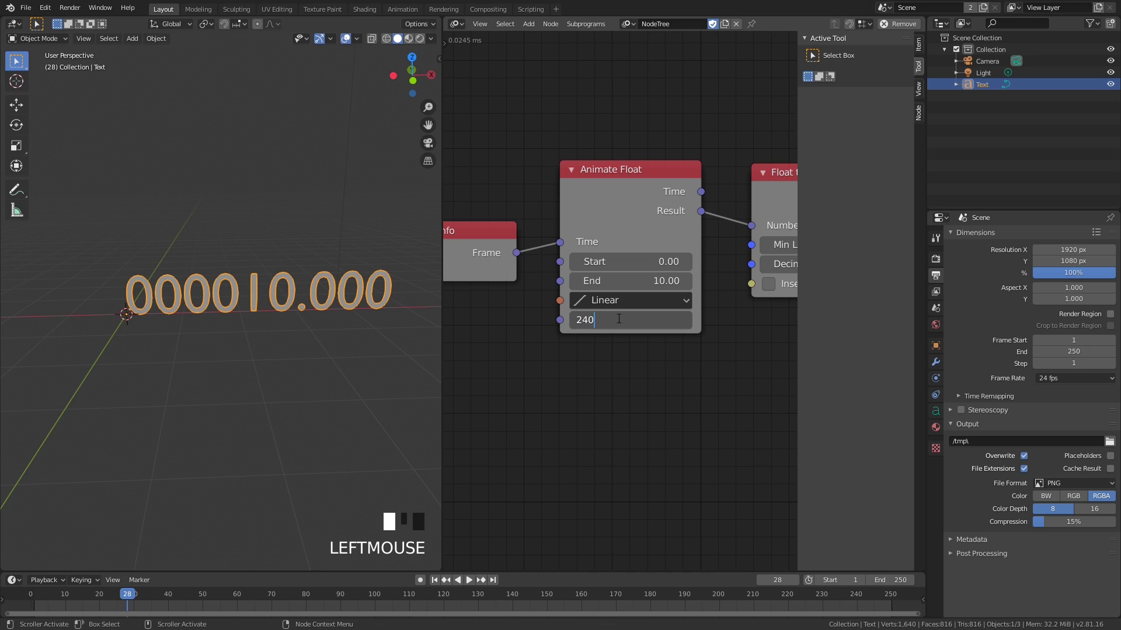
type("40")
key("Return")
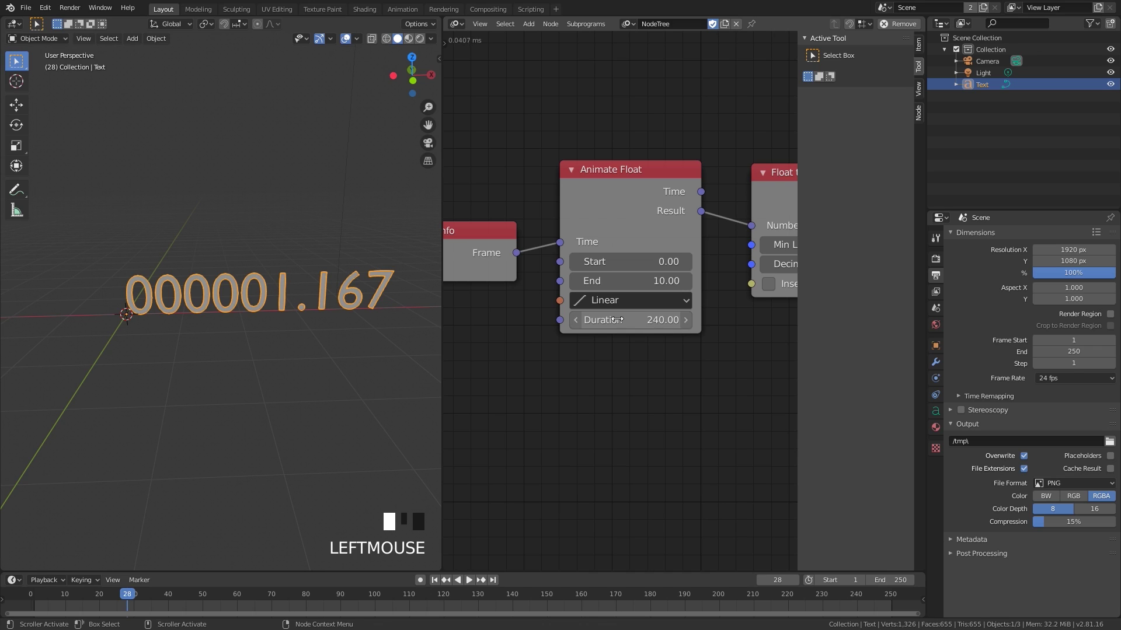
left_click(434, 579)
key("space")
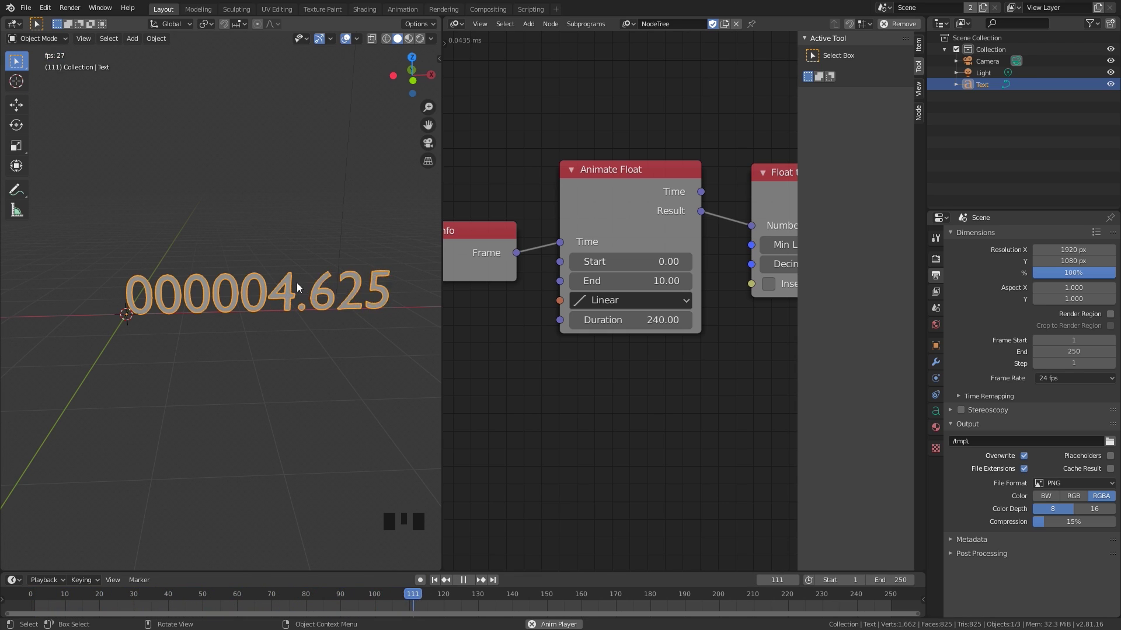
key("space")
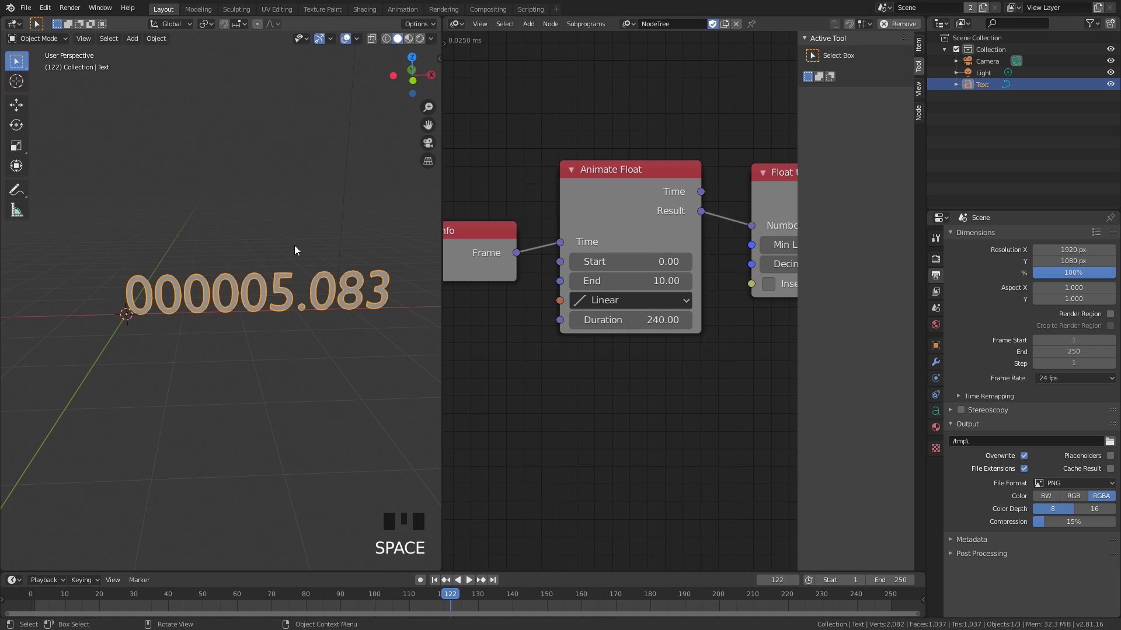
- Set Start to 10 and End to 0, then preview the countdown from frame 1
left_click(611, 261)
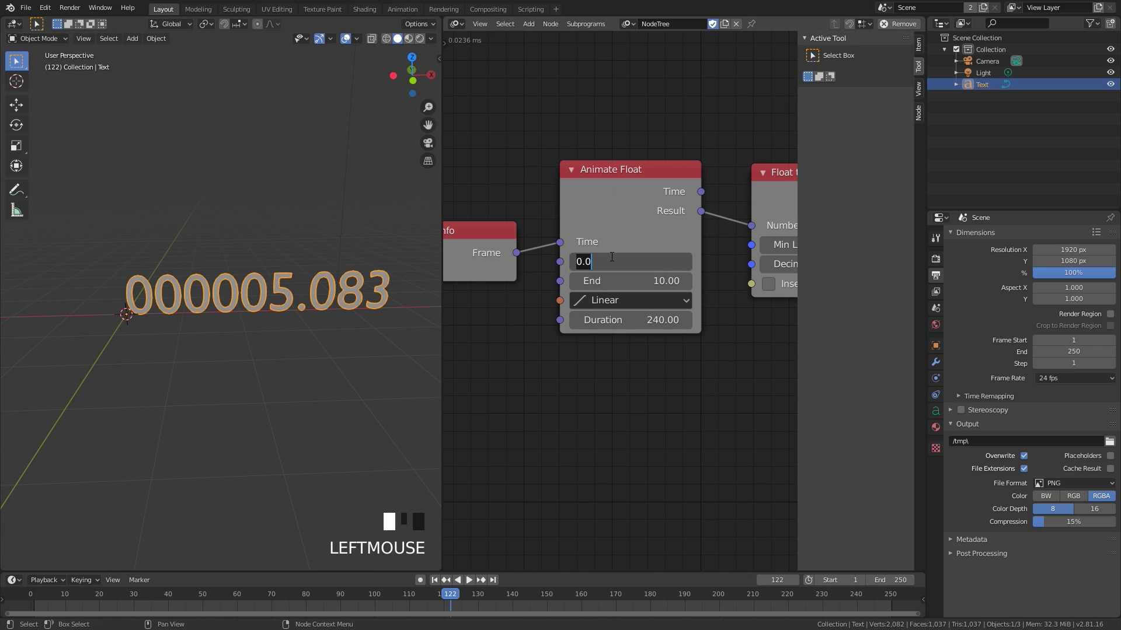
type("10")
key("Tab")
type("0")
key("Return")
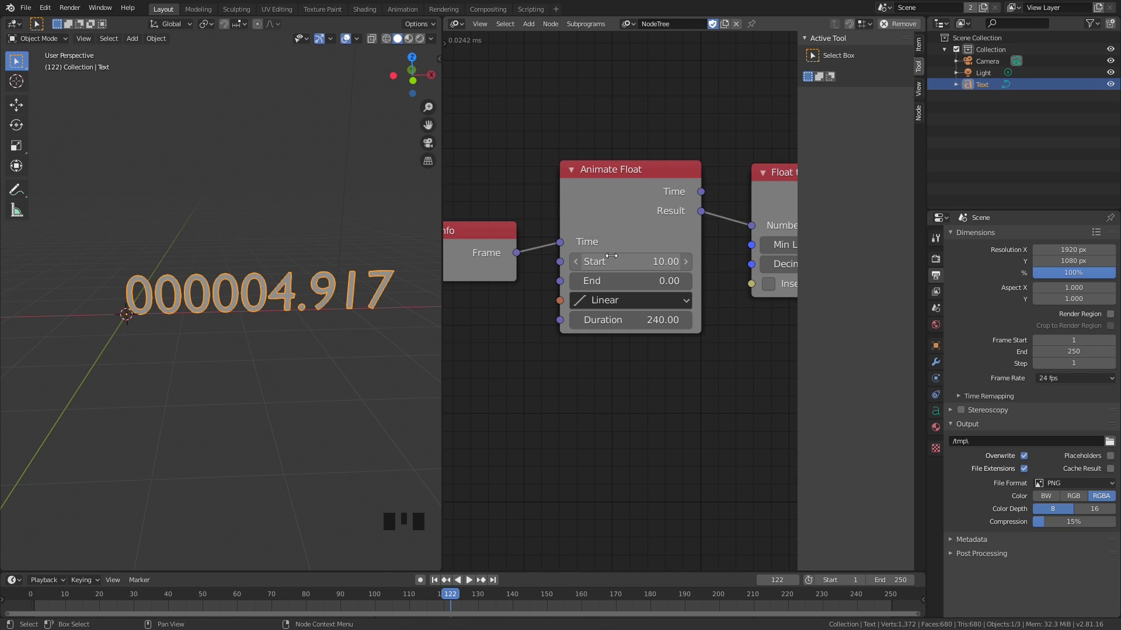
left_click(434, 579)
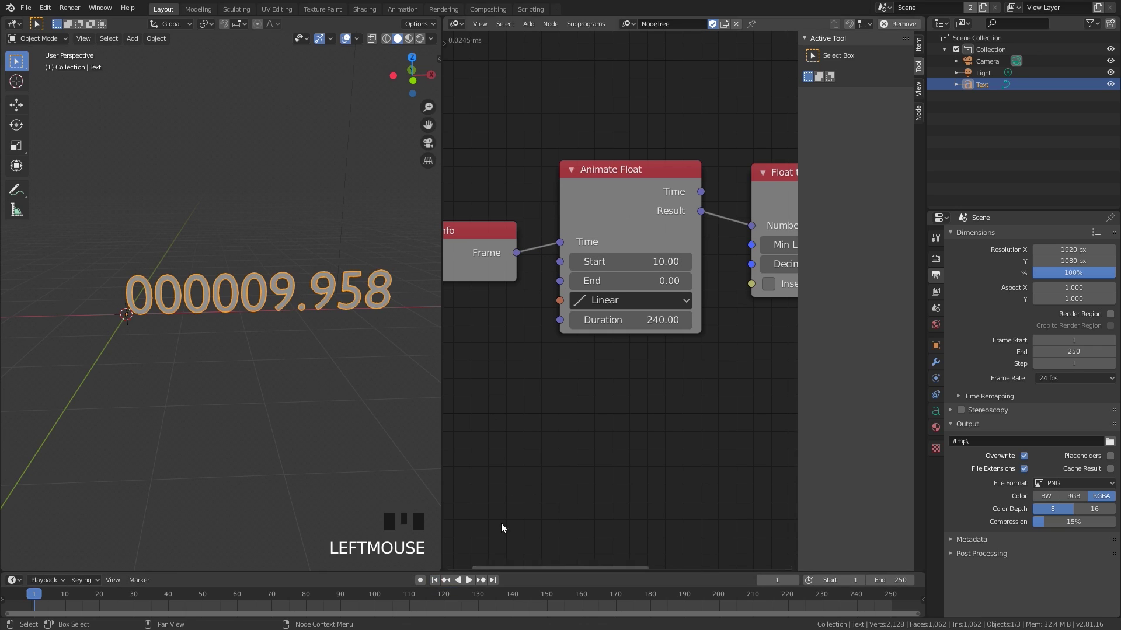
key("space")
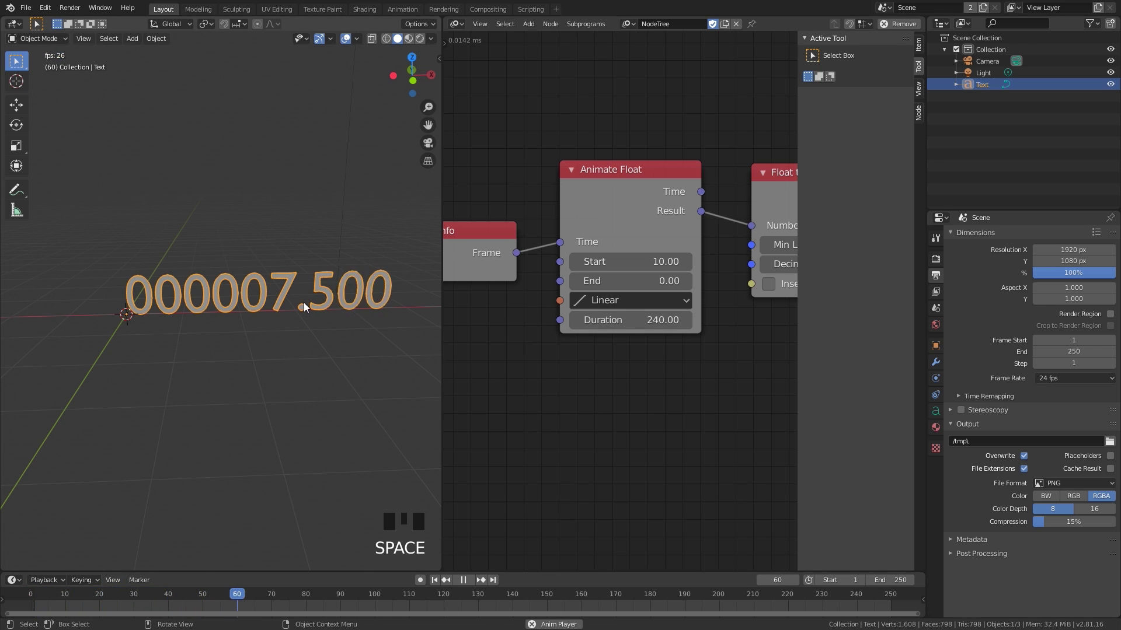
key("Escape")
middle_click_drag(769, 273, 650, 318)
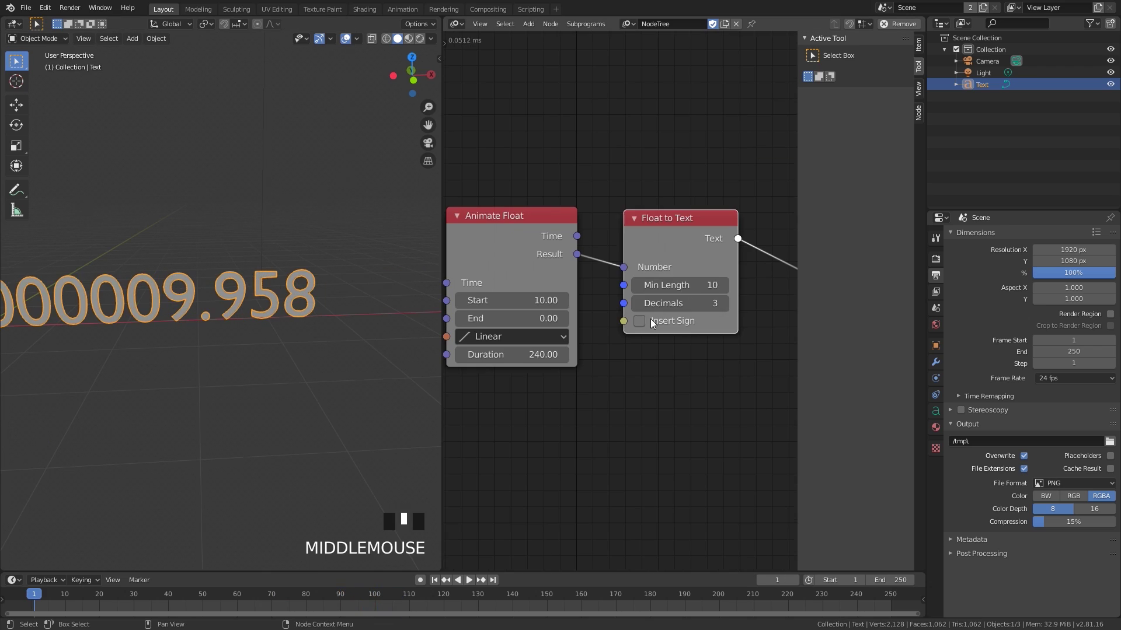
middle_click_drag(688, 230, 591, 235)
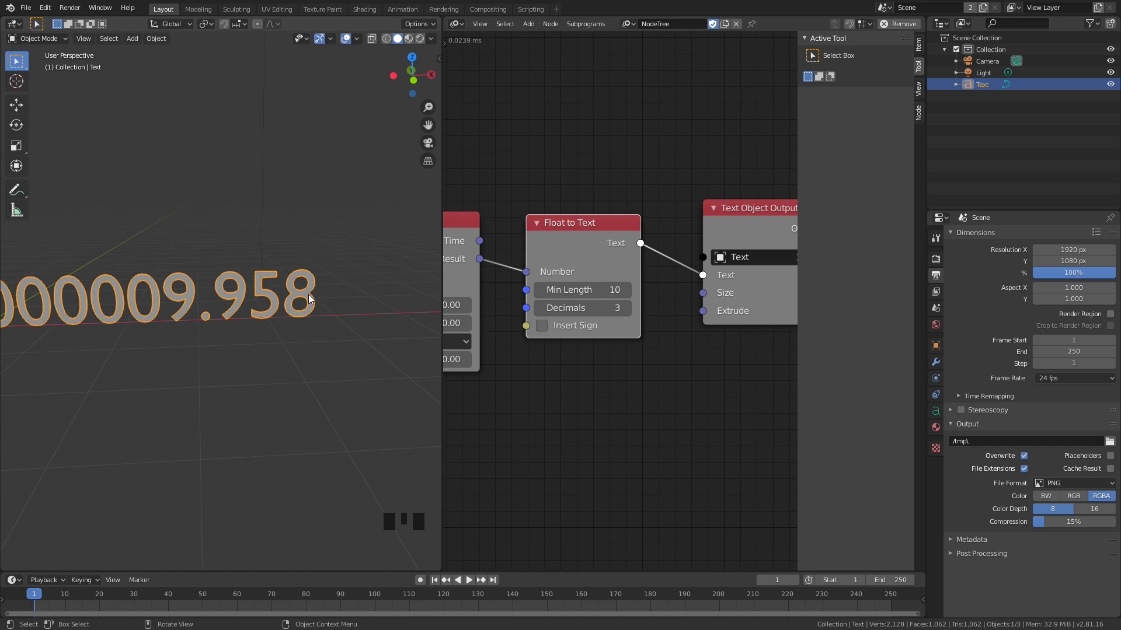
- Lower the Float to Text node's Decimals from 3 to 2
scroll(525, 327, "up", 3)
left_click(517, 309)
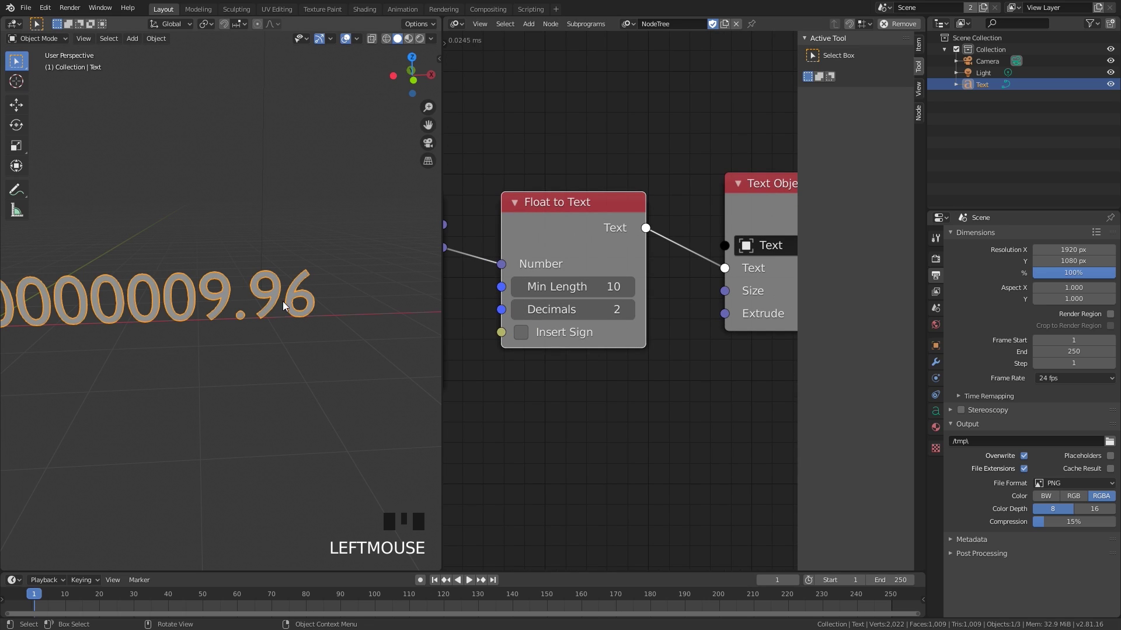
scroll(236, 292, "down", 3)
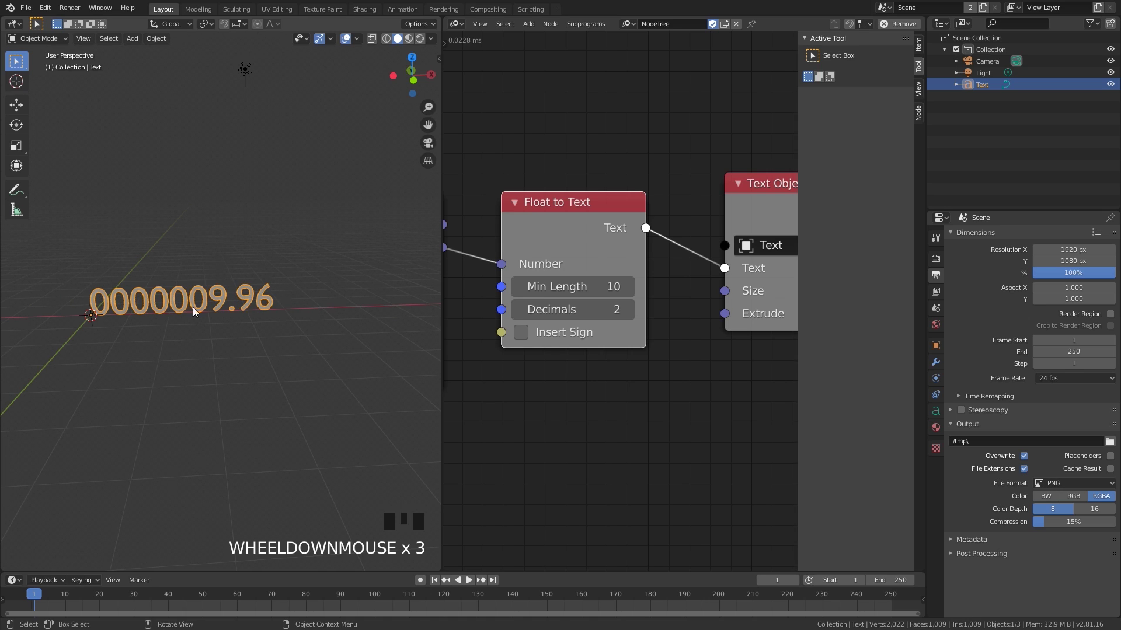
scroll(208, 307, "up", 4)
scroll(249, 298, "down", 3)
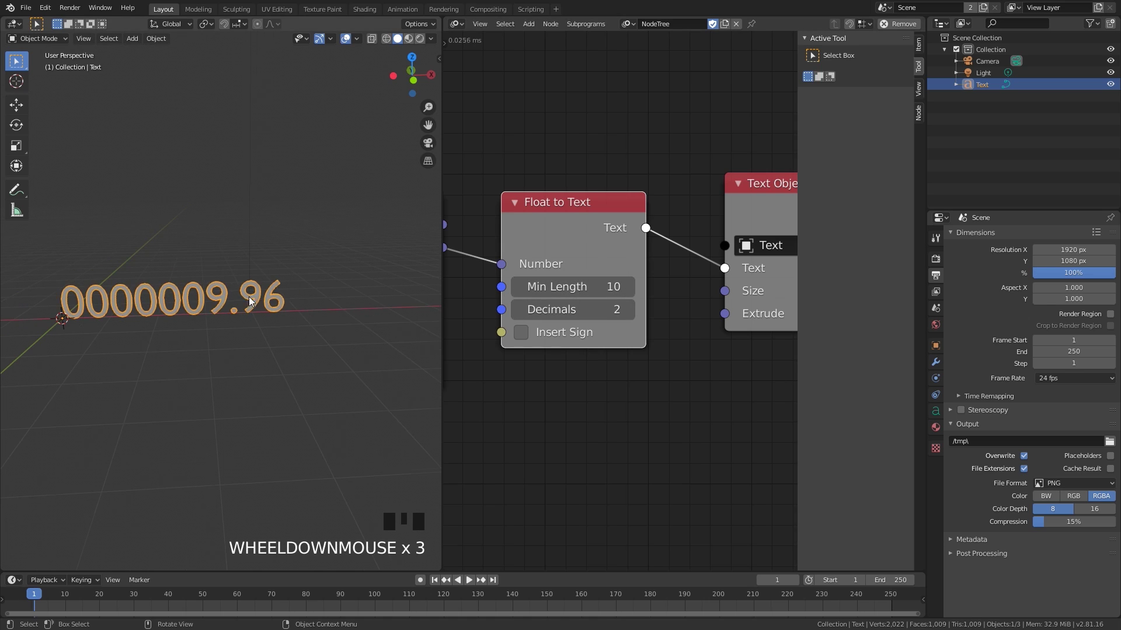
scroll(619, 301, "up", 2)
- Set Min Length to 5 so the 3D text reads 09.96
left_click(572, 290)
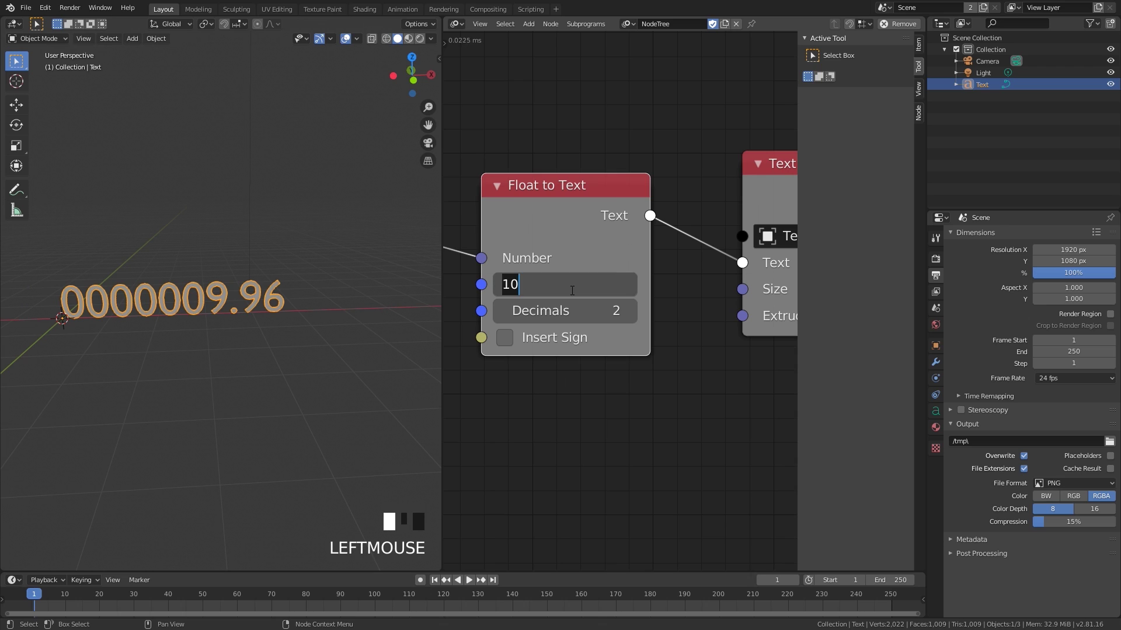
type("5")
key("Return")
scroll(184, 329, "up", 2)
middle_click_drag(185, 329, 241, 295, "shift")
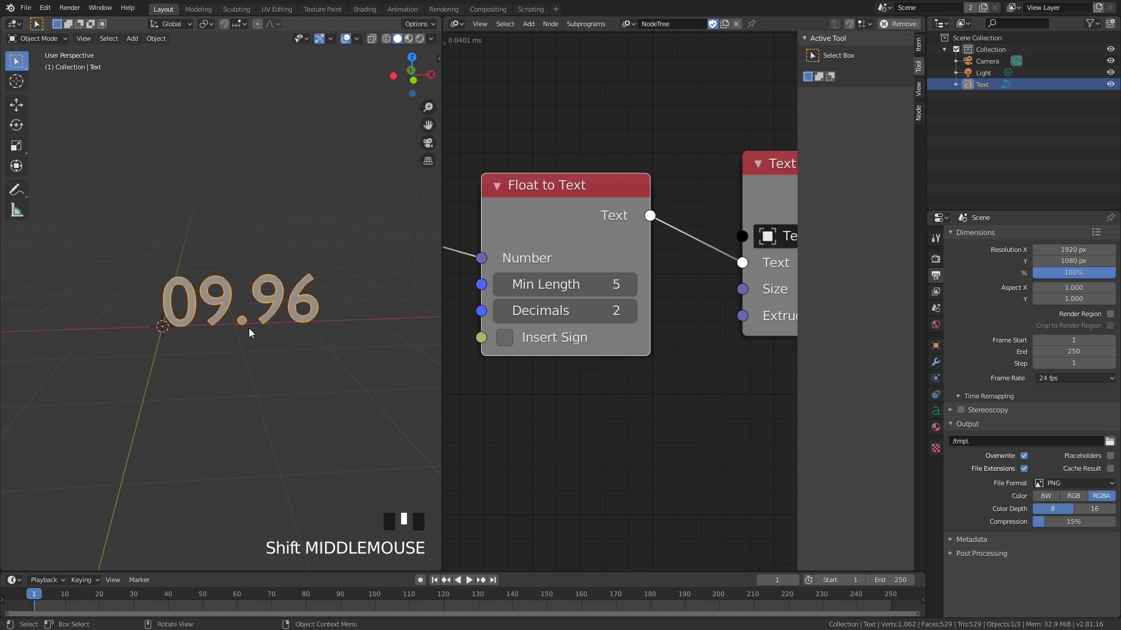
scroll(251, 330, "up", 2)
scroll(289, 299, "down", 3)
scroll(612, 274, "down", 2)
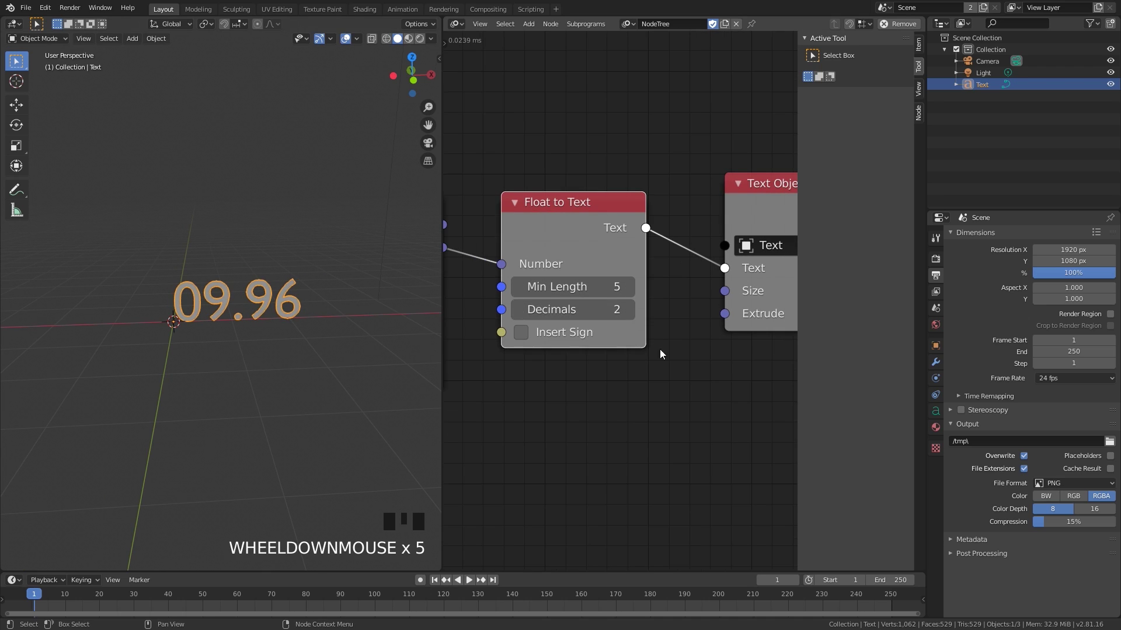
middle_click_drag(350, 280, 376, 268)
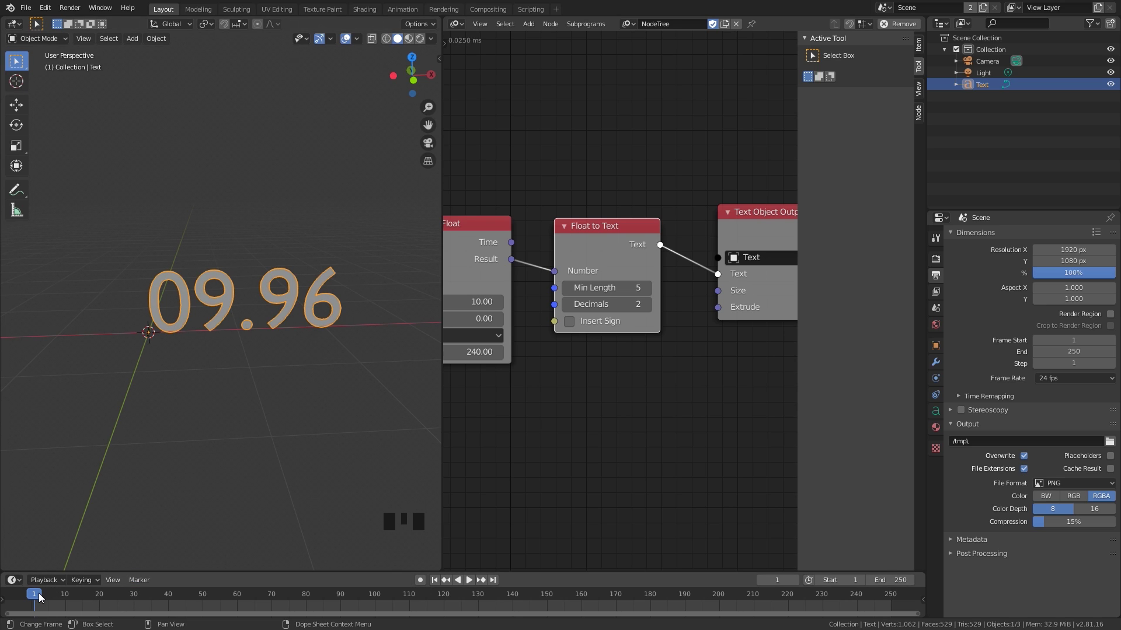
- Insert a Delay Time node onto the link between Time Info and Animate Float
middle_click_drag(488, 273, 724, 264)
left_click_drag(543, 281, 880, 245)
middle_click_drag(590, 234, 644, 235)
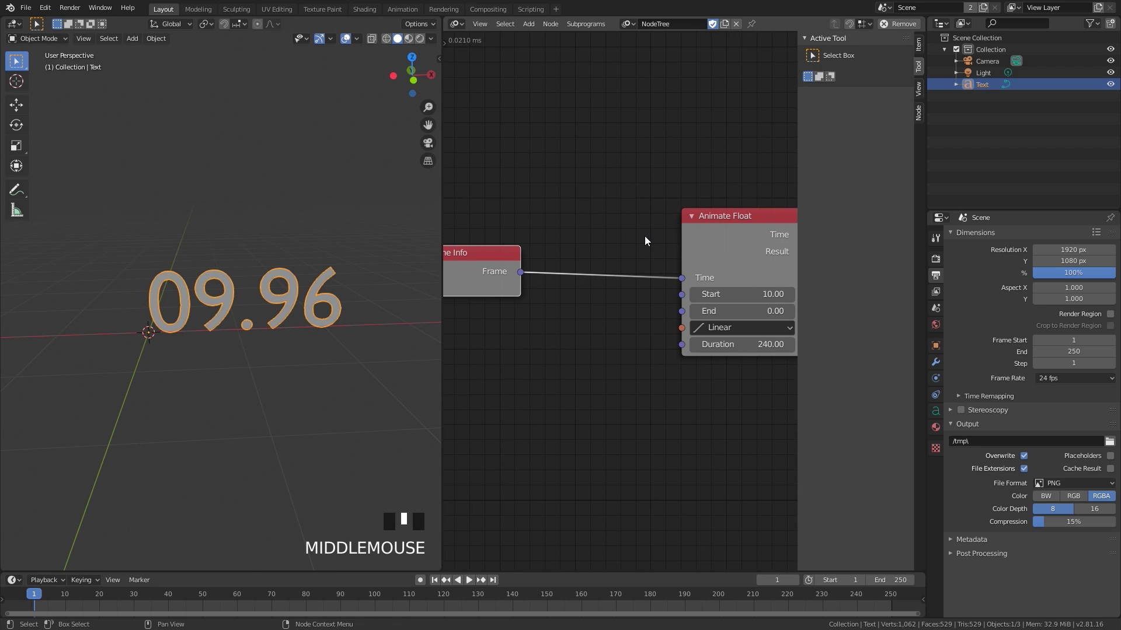
key("shift+a")
mouse_move(571, 426)
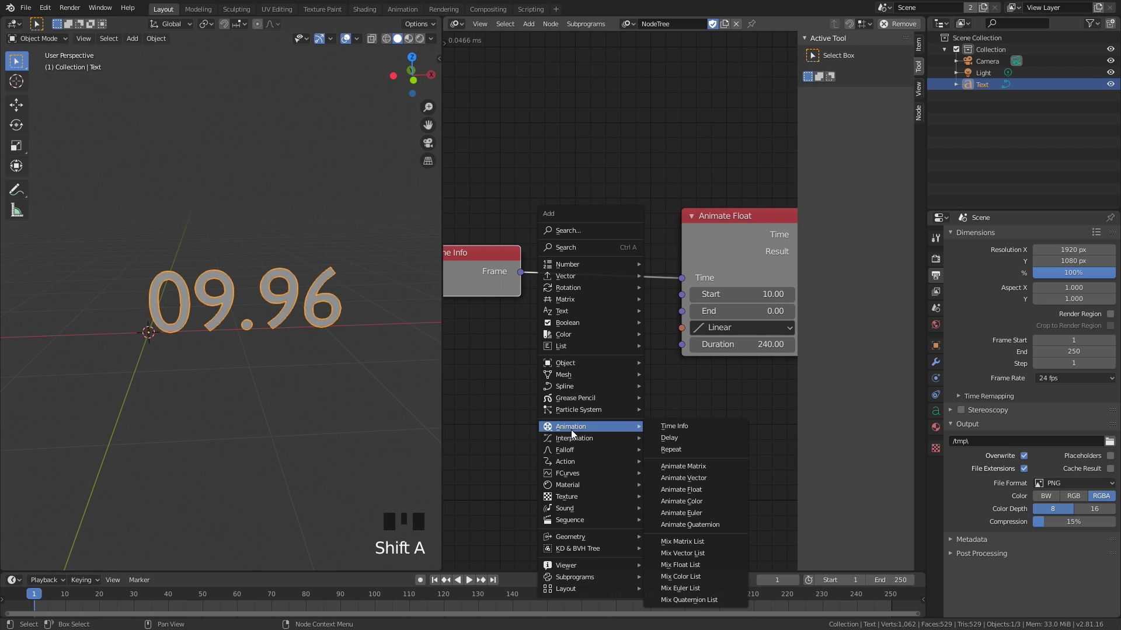
left_click(679, 439)
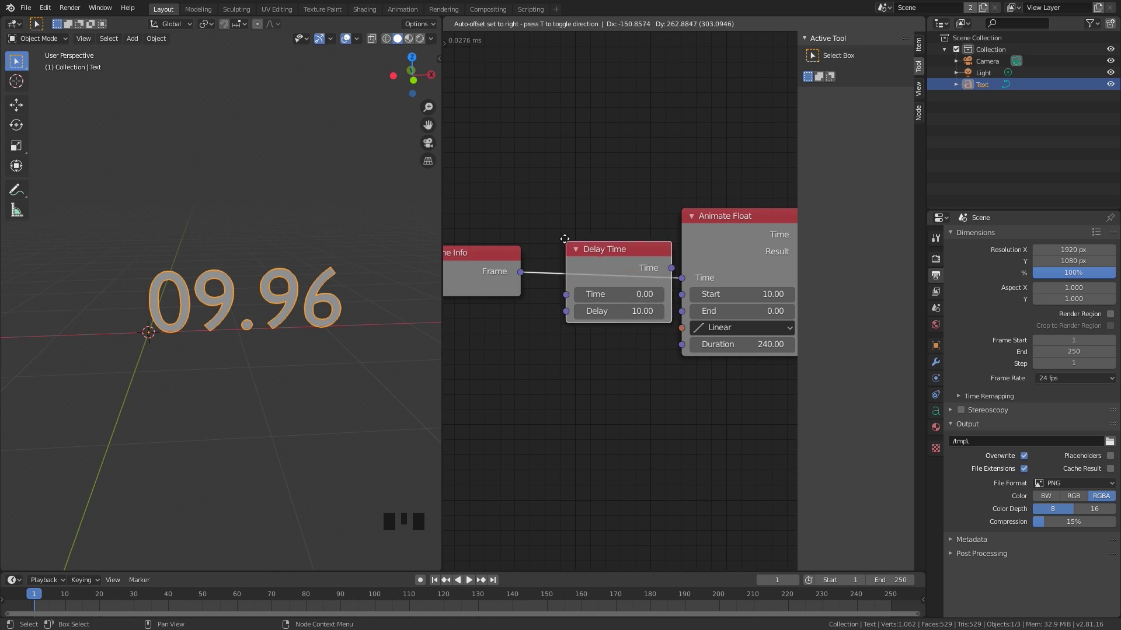
left_click(581, 232)
- Set the Delay Time node's delay to 30 and play back, holding the text at 10.00
scroll(621, 298, "up", 1)
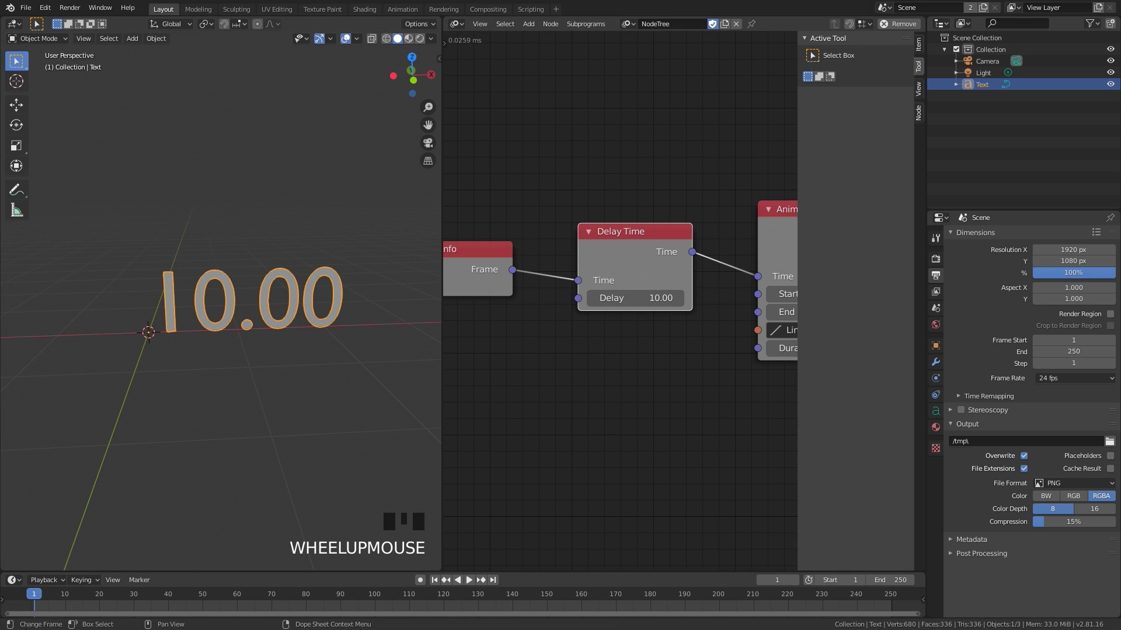
left_click(636, 303)
type("30")
key("Return")
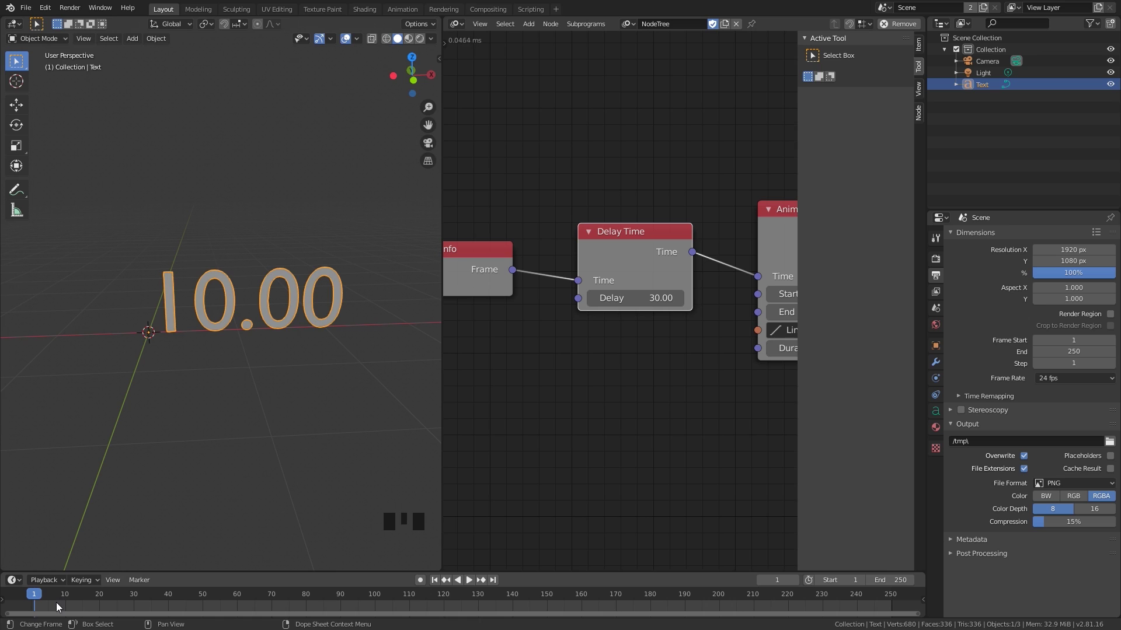
key("space")
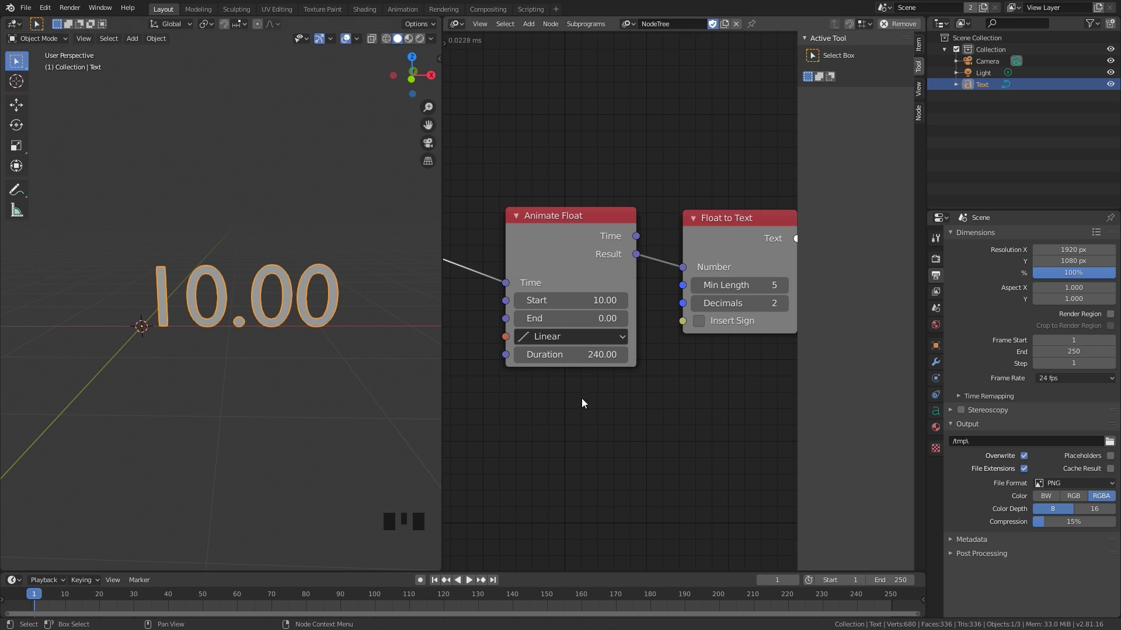
- Set the text object's Geometry Extrude to 0.21 m
left_click(935, 411)
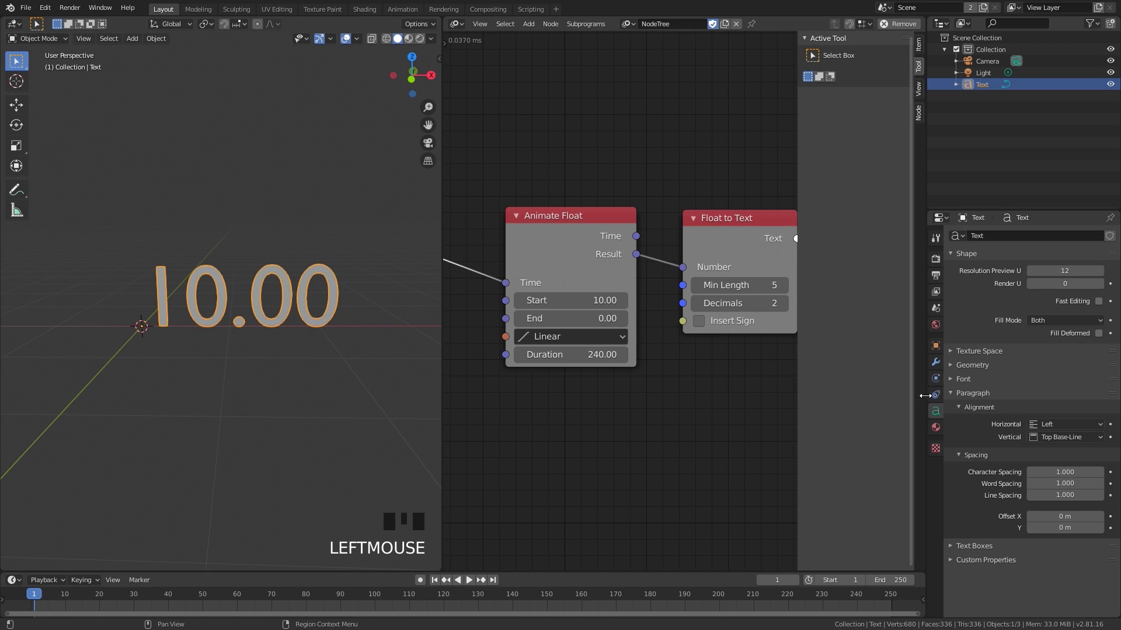
left_click(968, 363)
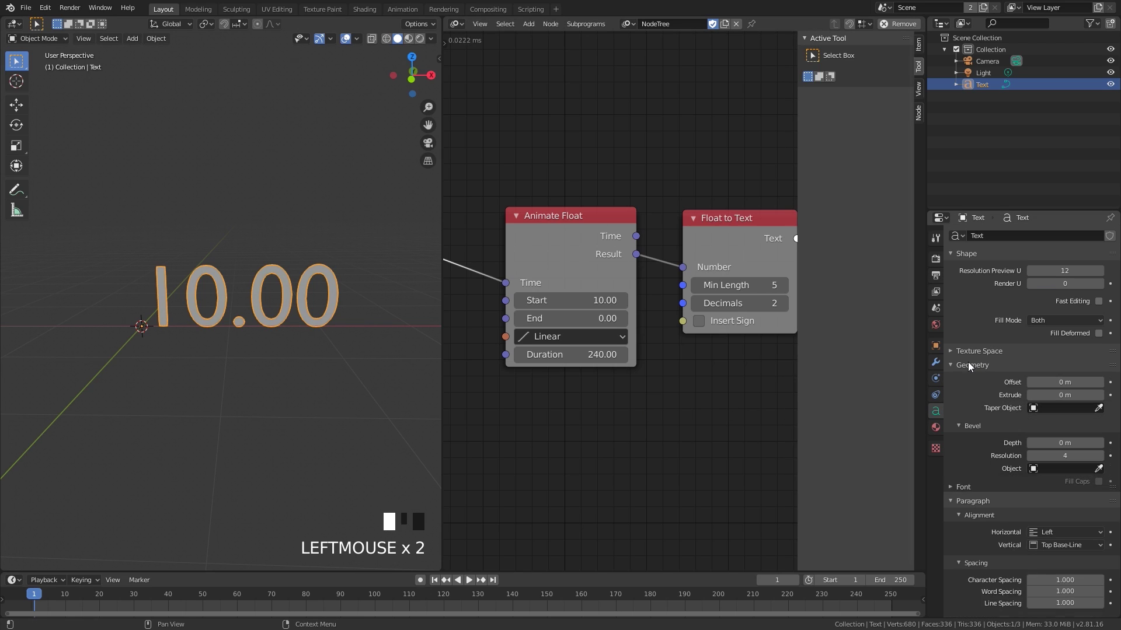
left_click_drag(1051, 395, 1069, 395)
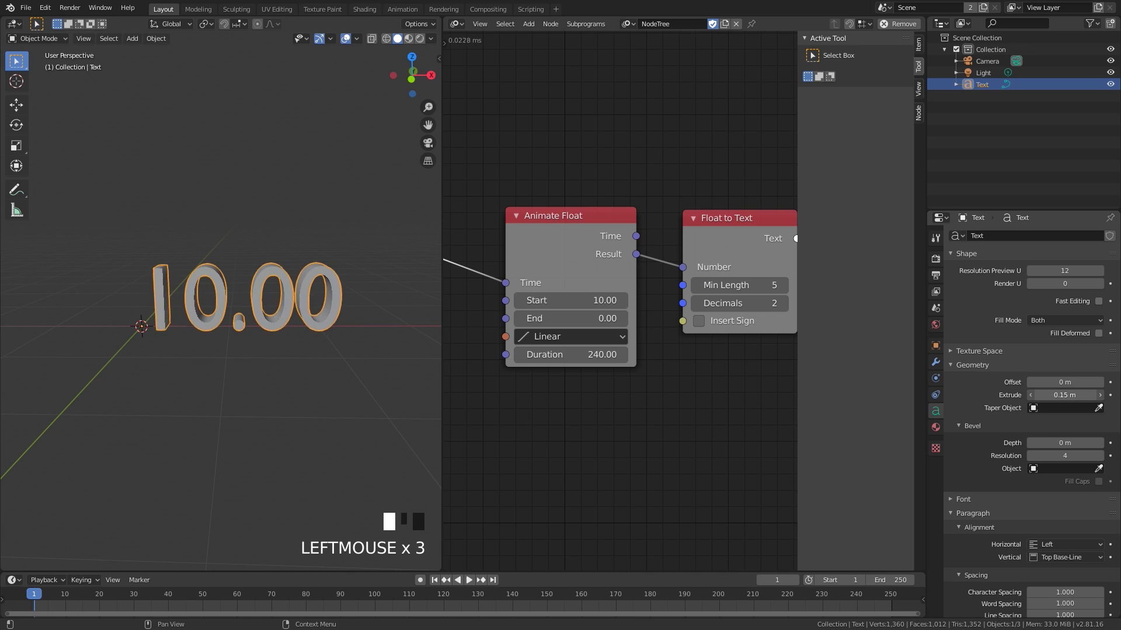
- Orbit and play the animation to watch the solid 3D digits count down
middle_click_drag(181, 345, 251, 350)
key("space")
key("space")
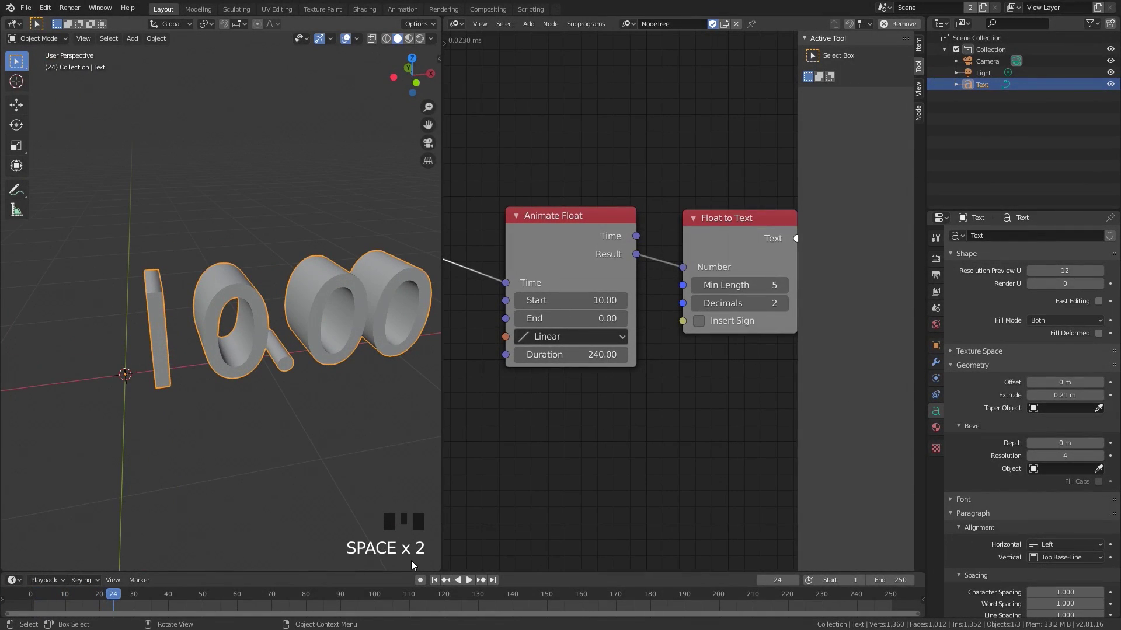
left_click(434, 579)
key("space")
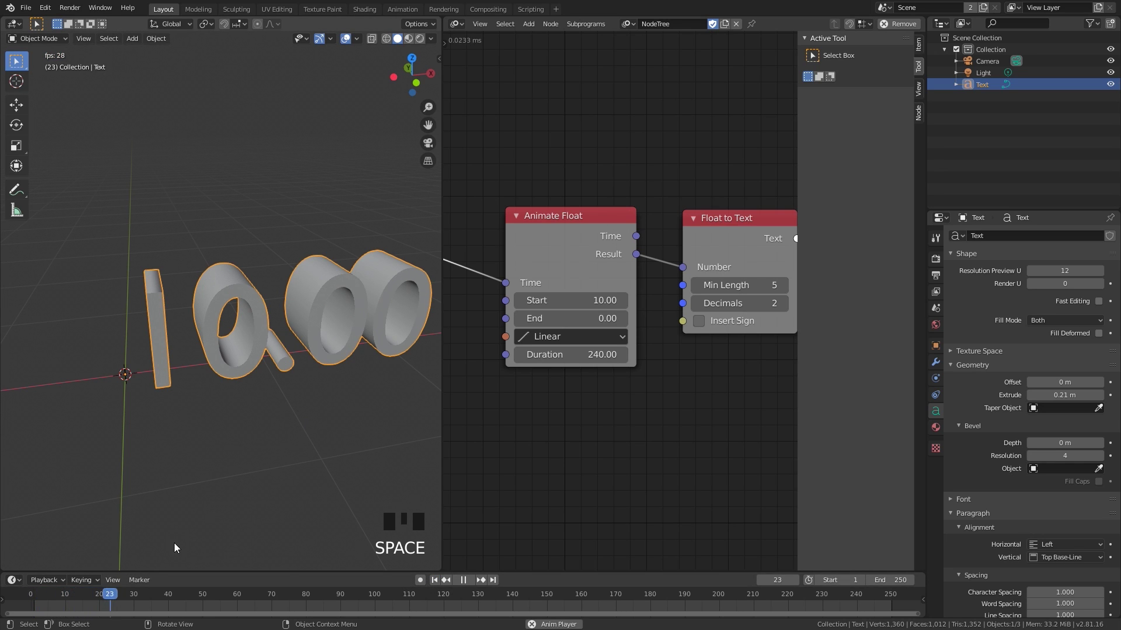
mouse_move(264, 320)
middle_mouse_down()
mouse_move(272, 279)
mouse_move(217, 275)
mouse_move(250, 304)
mouse_move(279, 307)
mouse_move(262, 308)
middle_mouse_up()
key("space")
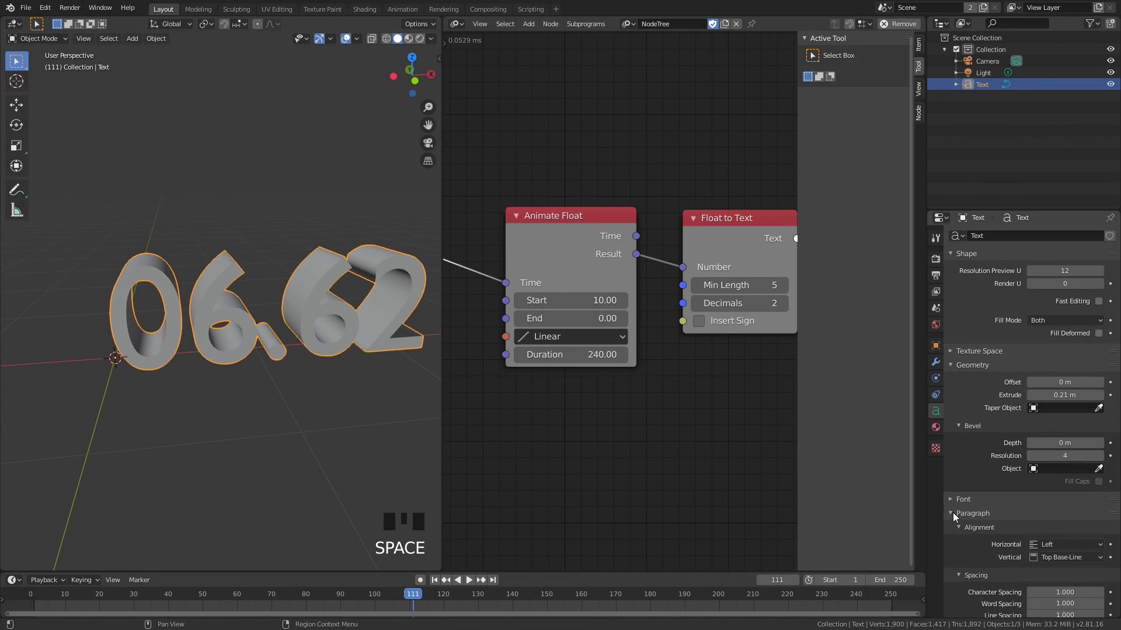
left_click(969, 498)
- Replace the text's regular font with AvenirLT-Black
scroll(987, 496, "down", 2)
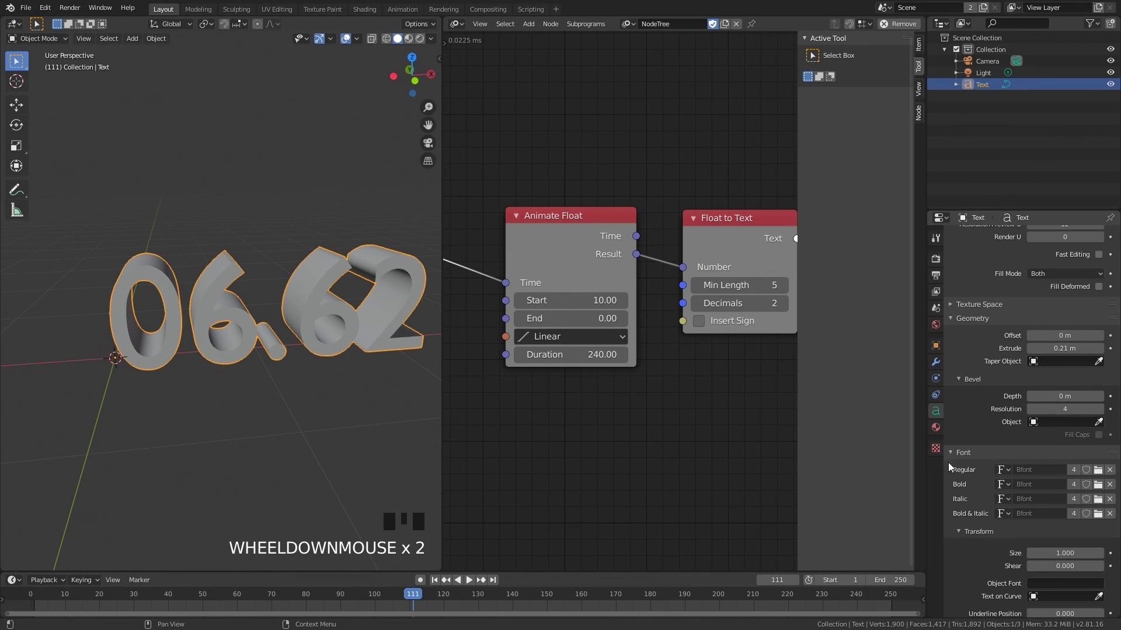
left_click(1097, 470)
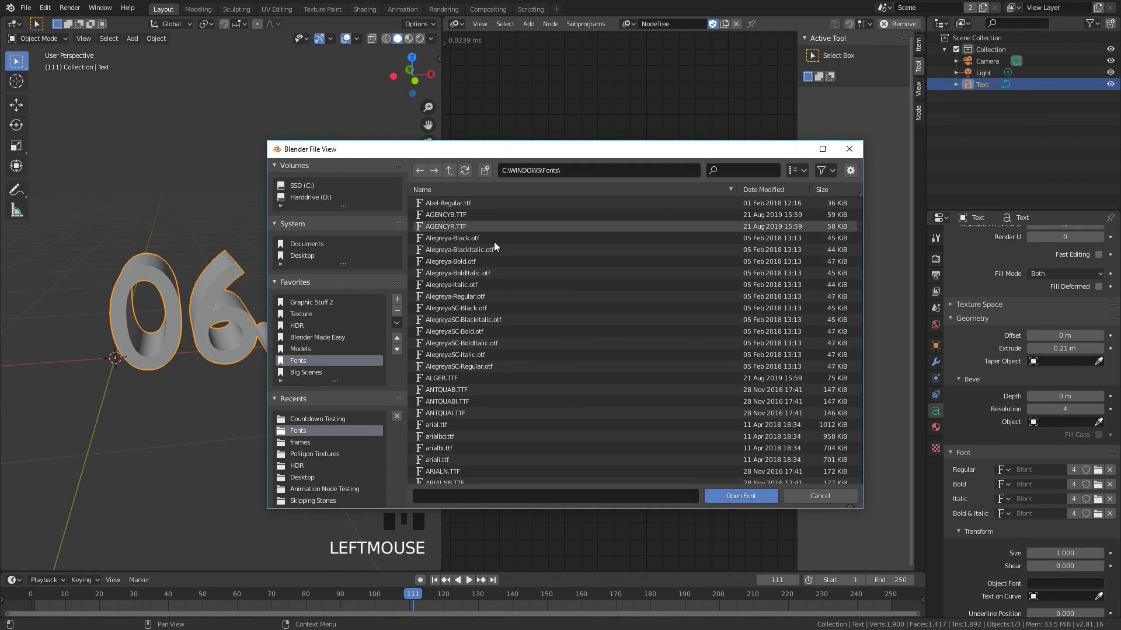
double_click(465, 331)
- Replay the countdown from the start to check the bold digits, reaching about 04.88
middle_click_drag(433, 336, 306, 525)
left_click(443, 579)
key("space")
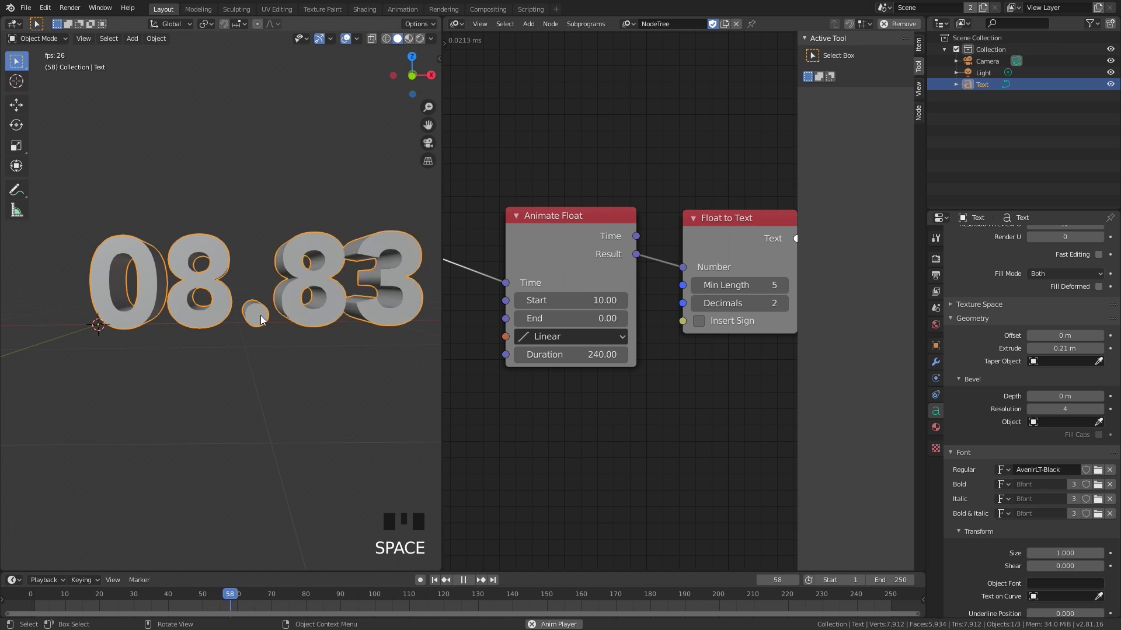
middle_click_drag(231, 243, 274, 255)
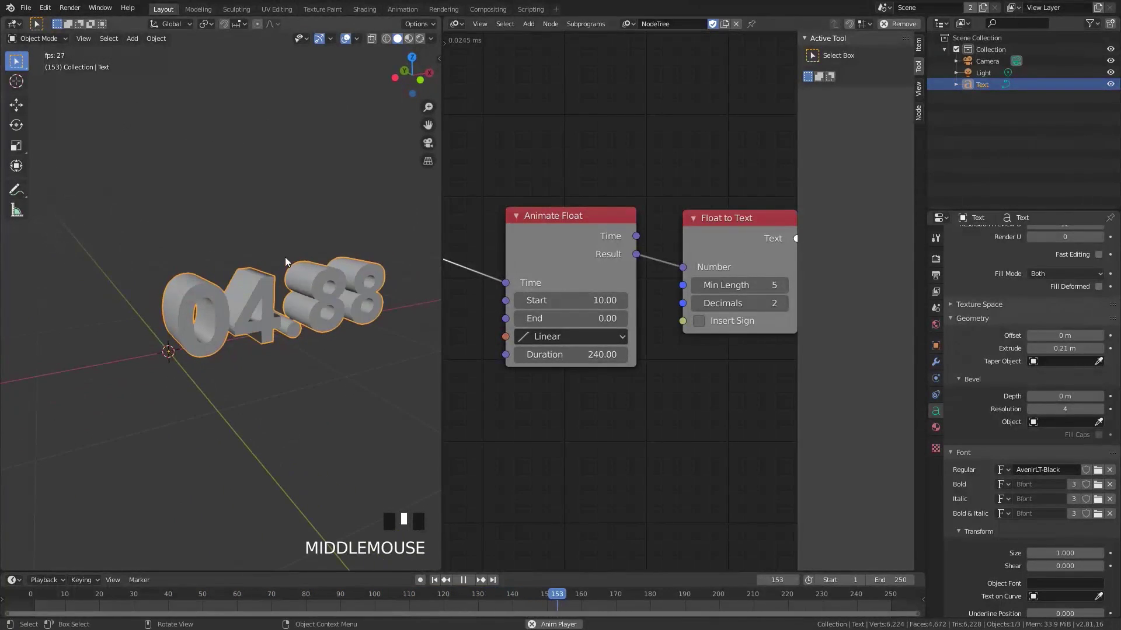
key("space")
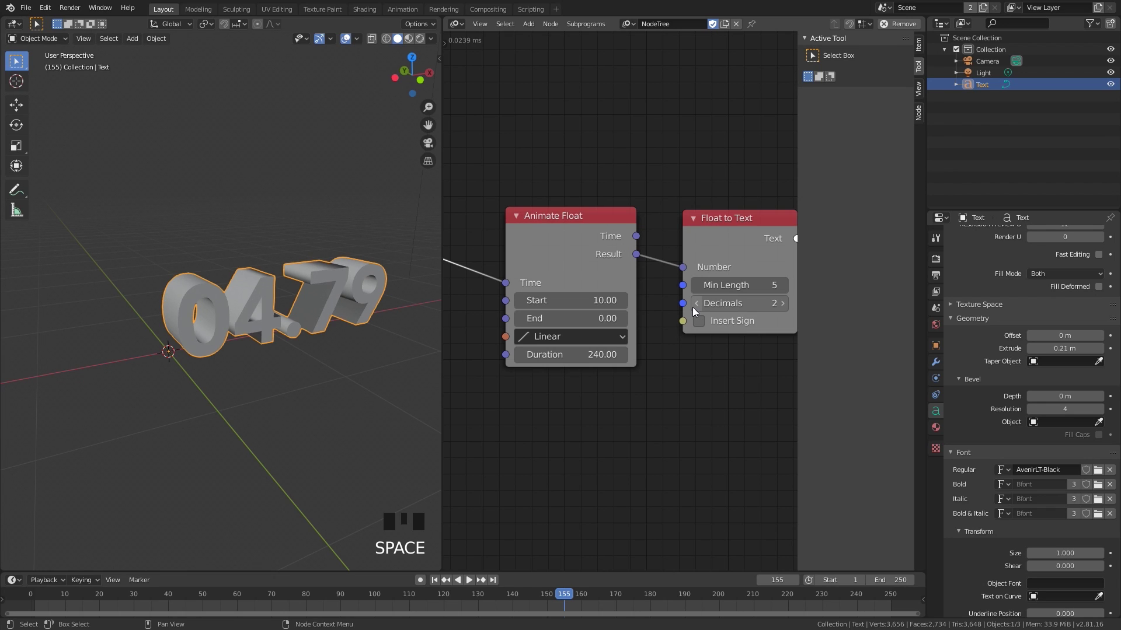
scroll(645, 277, "down", 5)
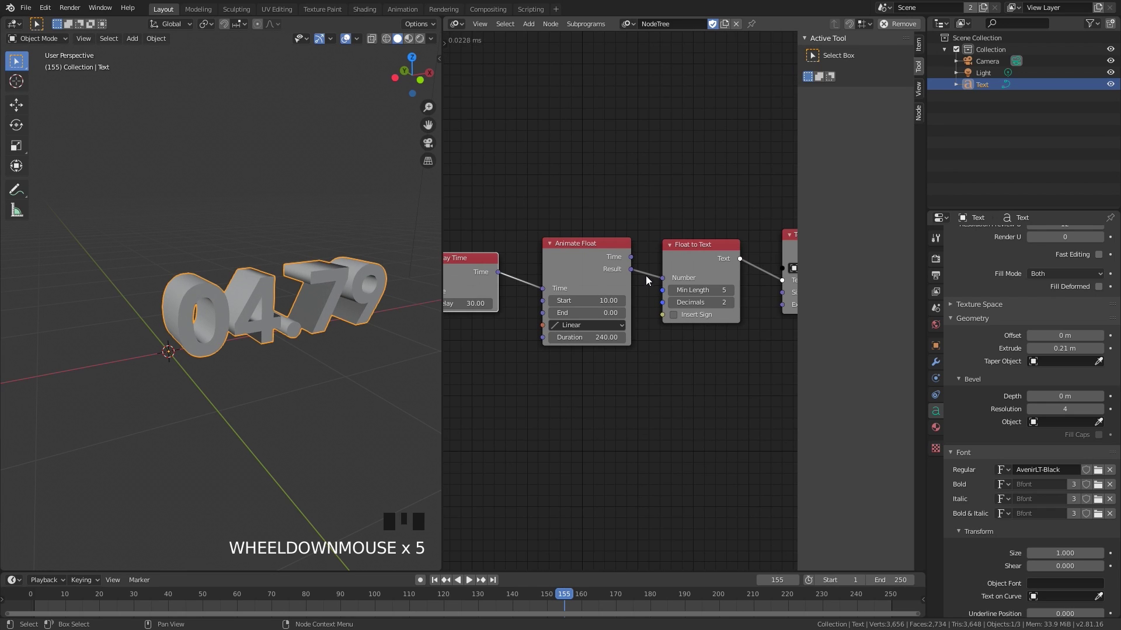
middle_click_drag(627, 296, 723, 280)
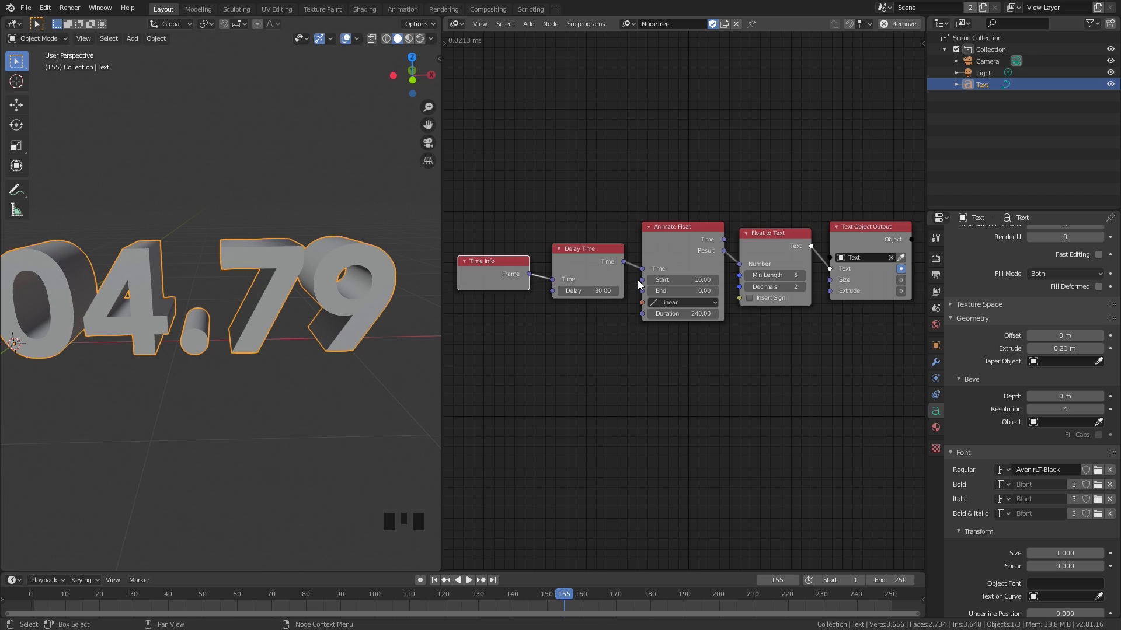
middle_click_drag(497, 319, 581, 310)
scroll(611, 258, "up", 2)
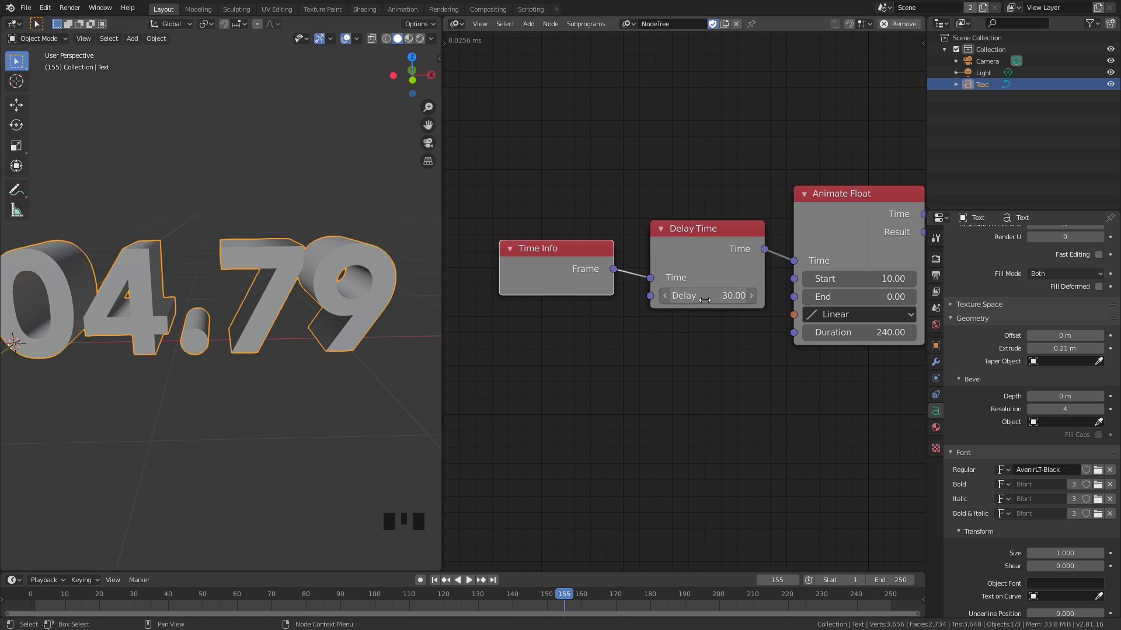
middle_click_drag(858, 288, 615, 279)
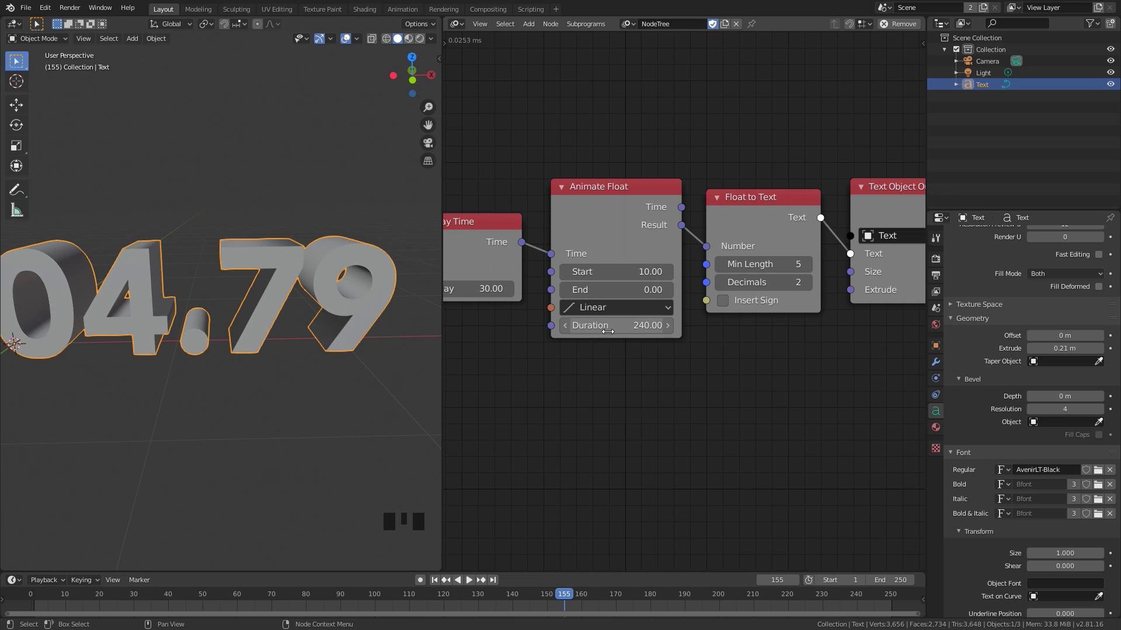
middle_click_drag(648, 201, 540, 214)
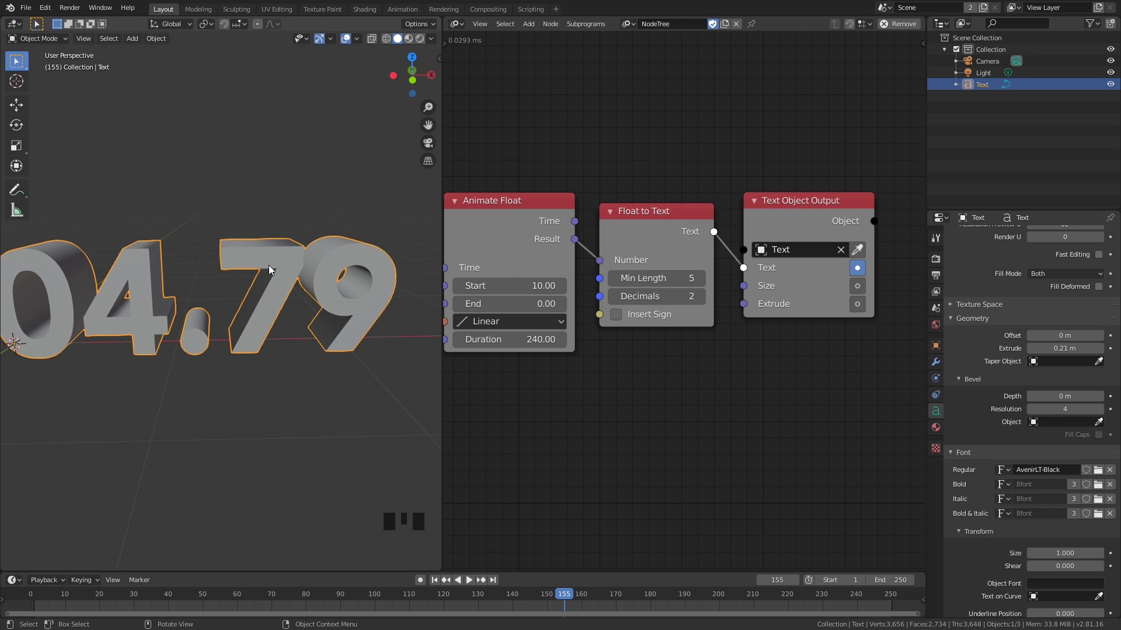
middle_click_drag(711, 298, 594, 329)
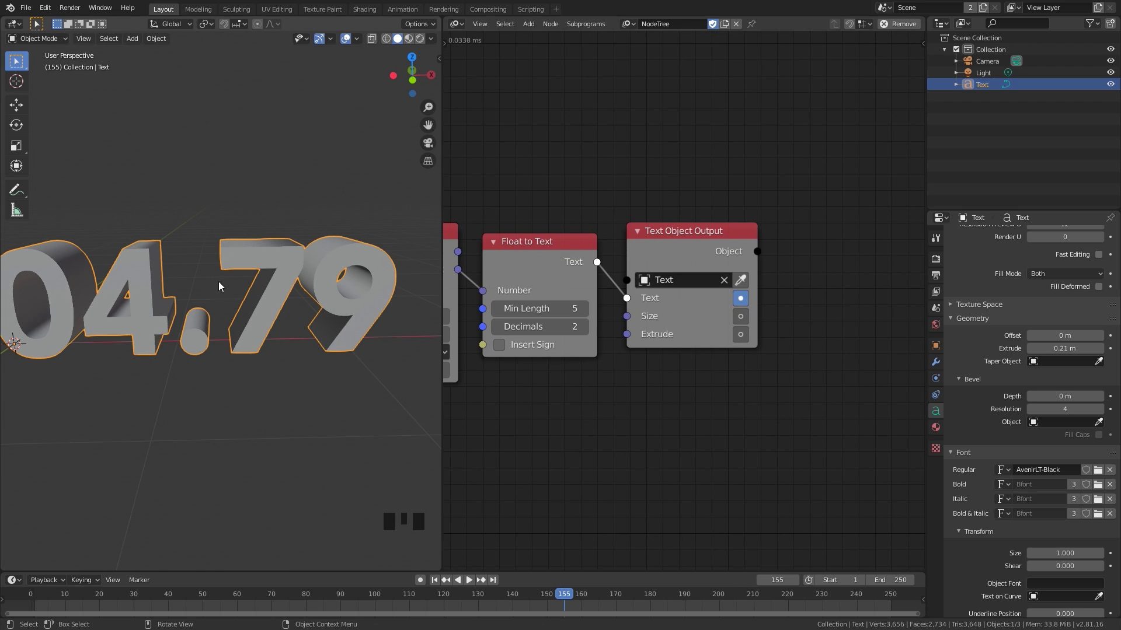
- Duplicate the countdown text above the original and play to compare both numbers
scroll(223, 291, "down", 2)
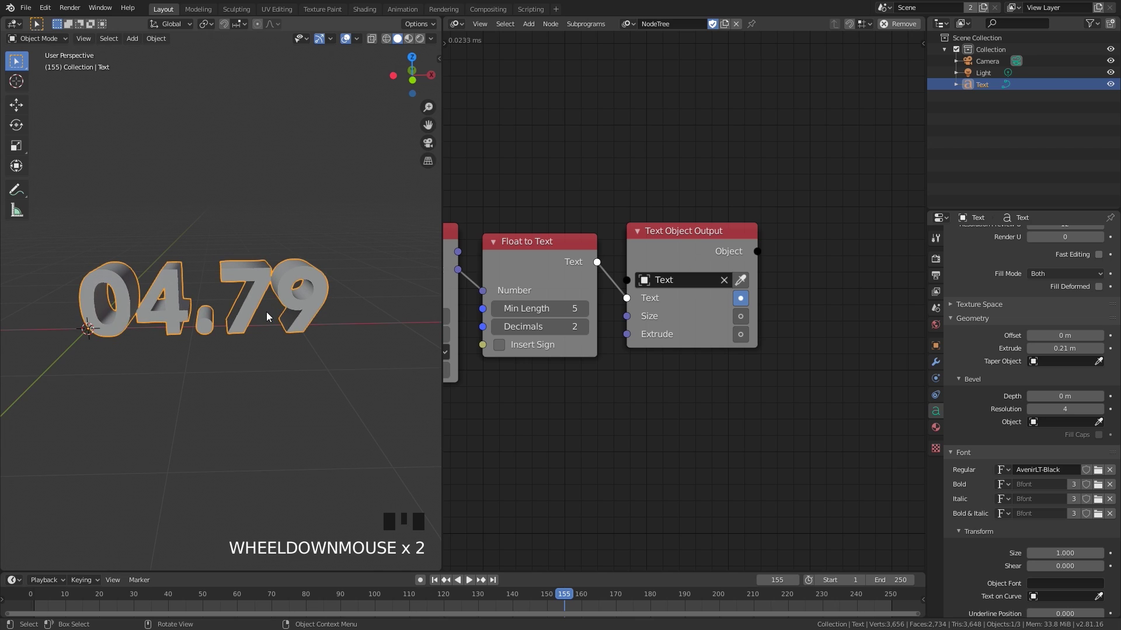
key("shift+d")
left_click(287, 191)
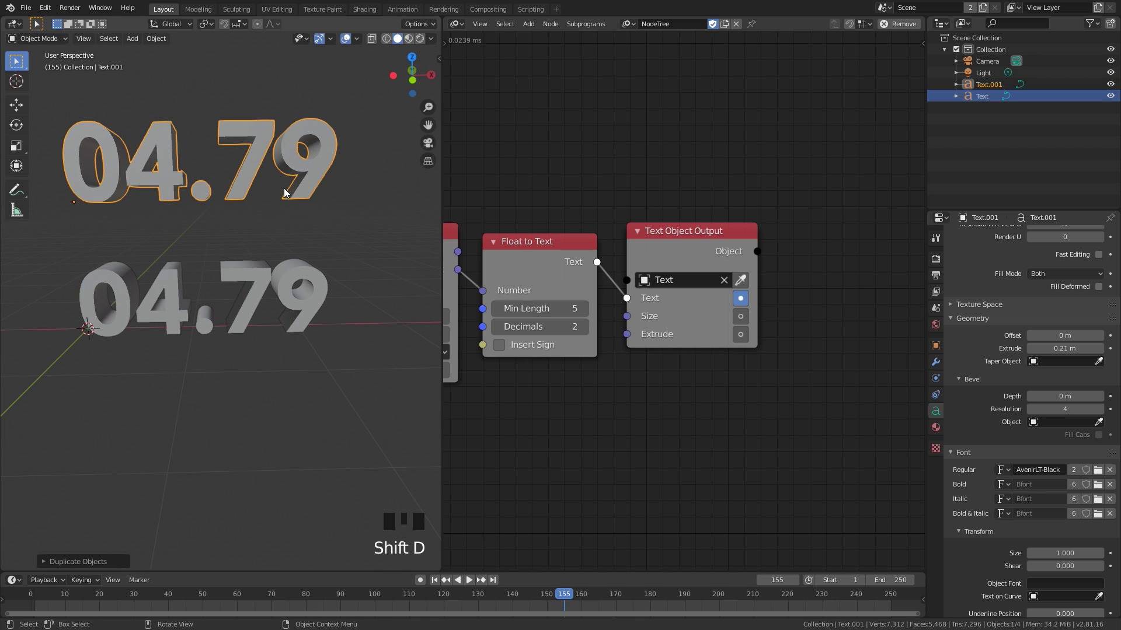
left_click(434, 579)
key("space")
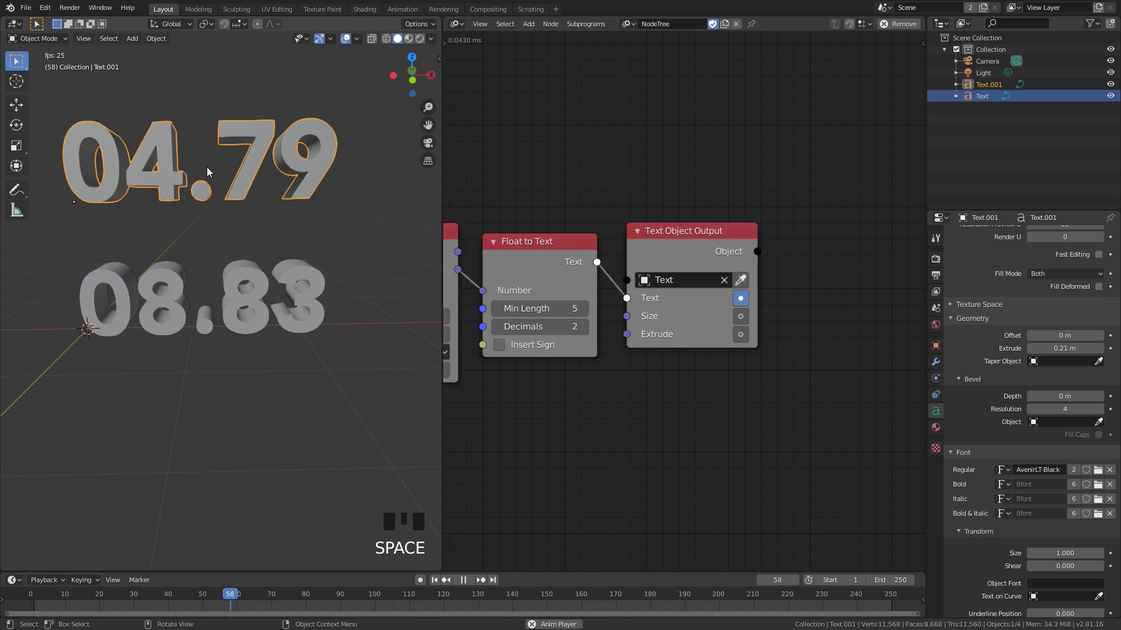
key("space")
- Point Text Object Output at Text.001 and replay, stopping at frame 96
left_click(715, 283)
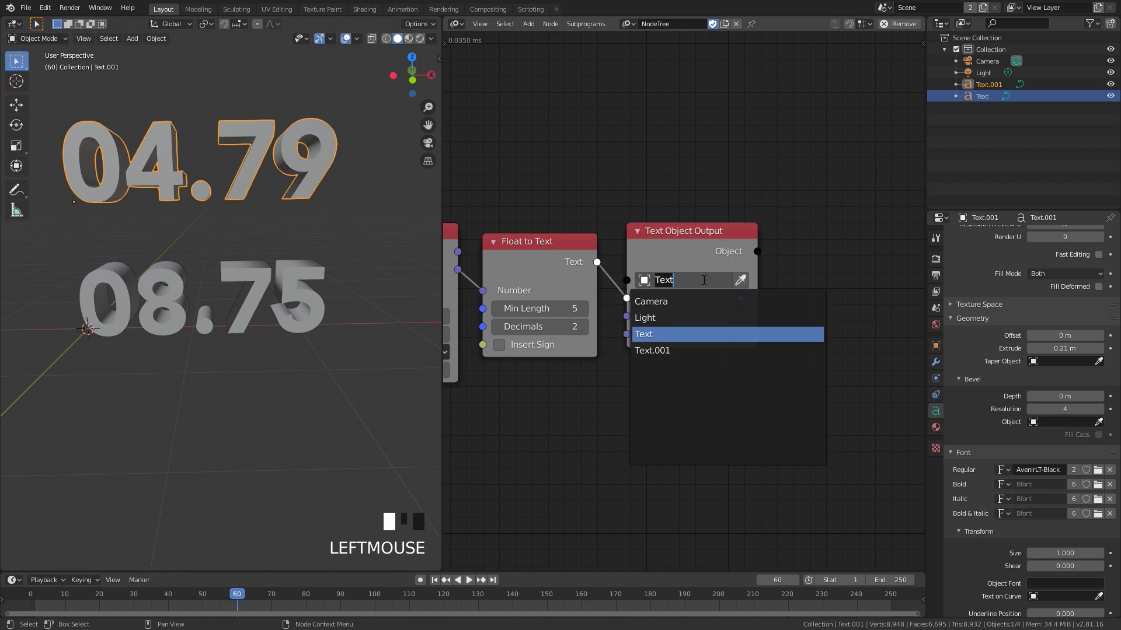
left_click(652, 351)
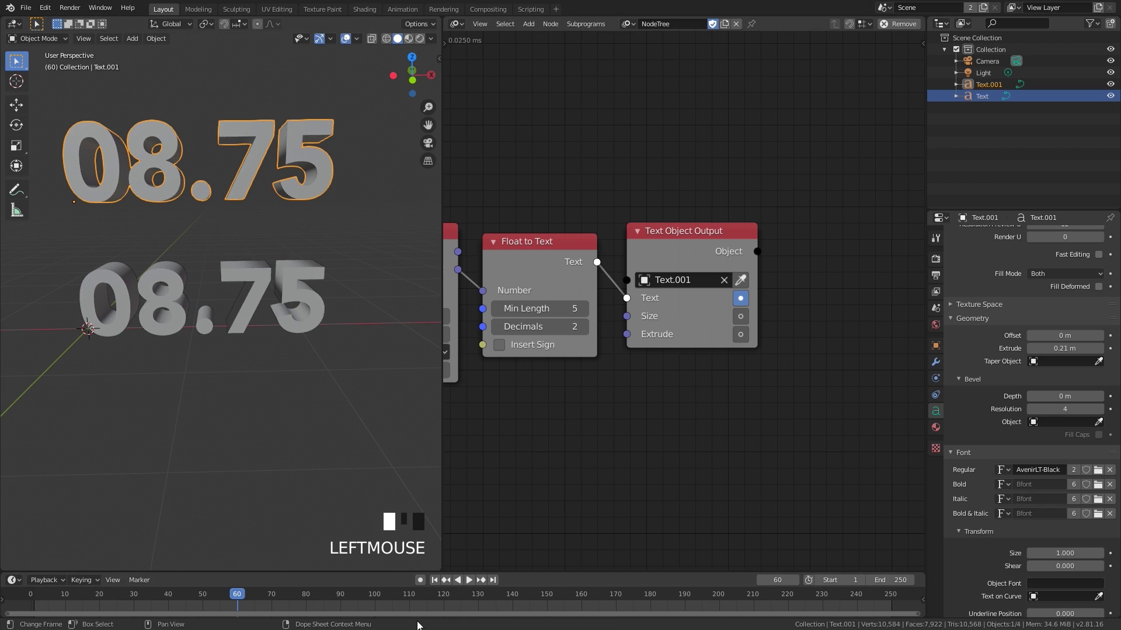
left_click(434, 580)
key("space")
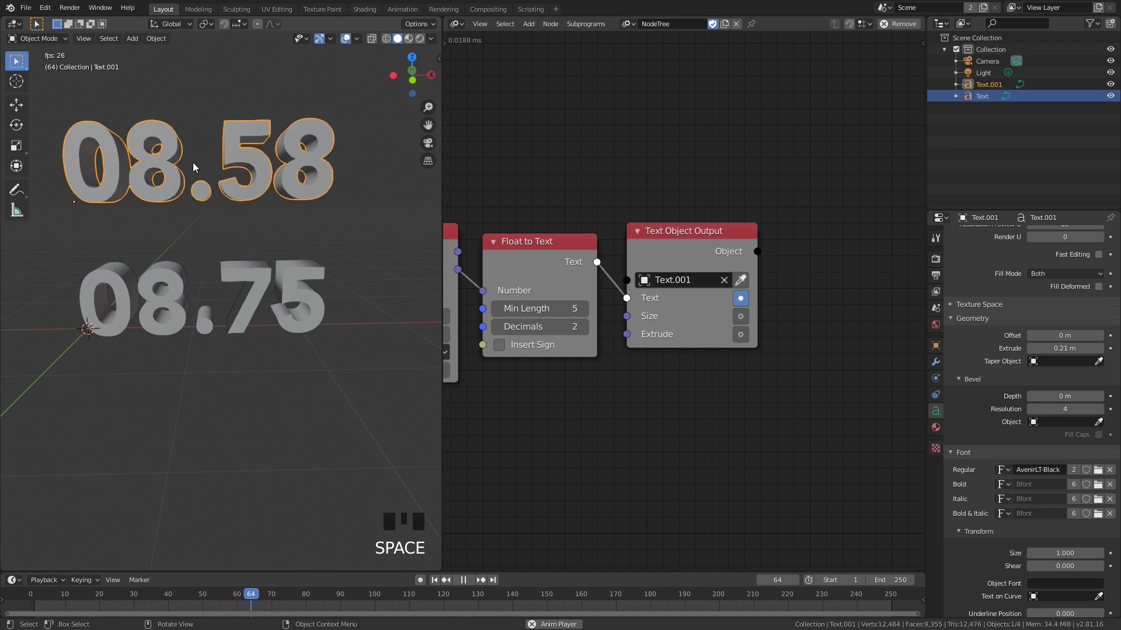
key("space")
- Box-select all five nodes of the tree
scroll(698, 272, "down", 3)
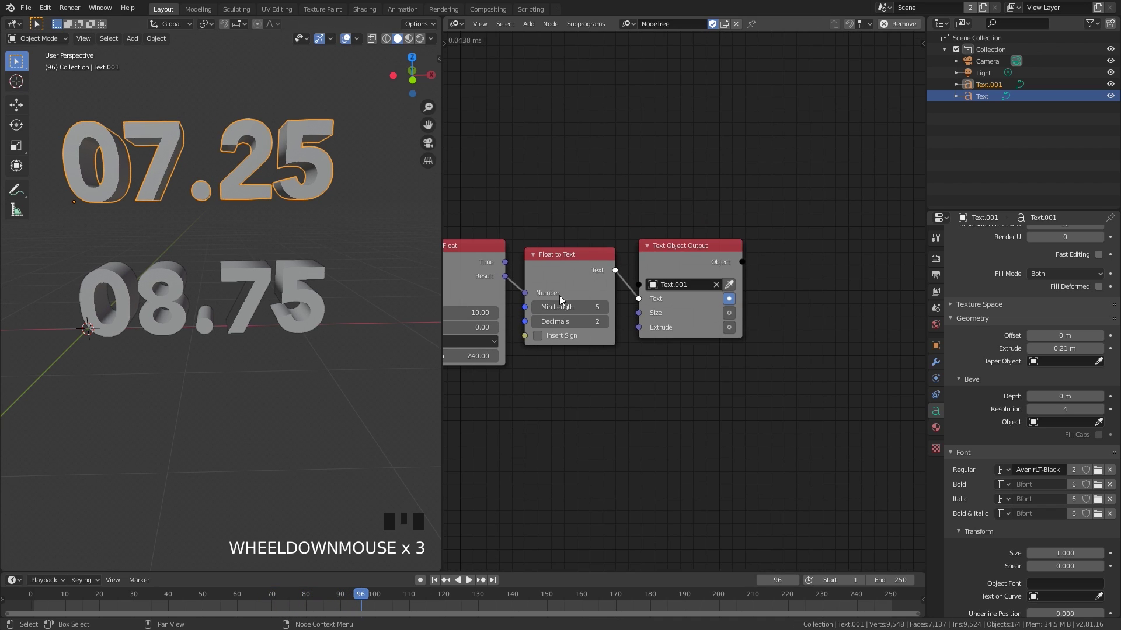
scroll(671, 262, "down", 3)
left_click_drag(494, 167, 864, 329)
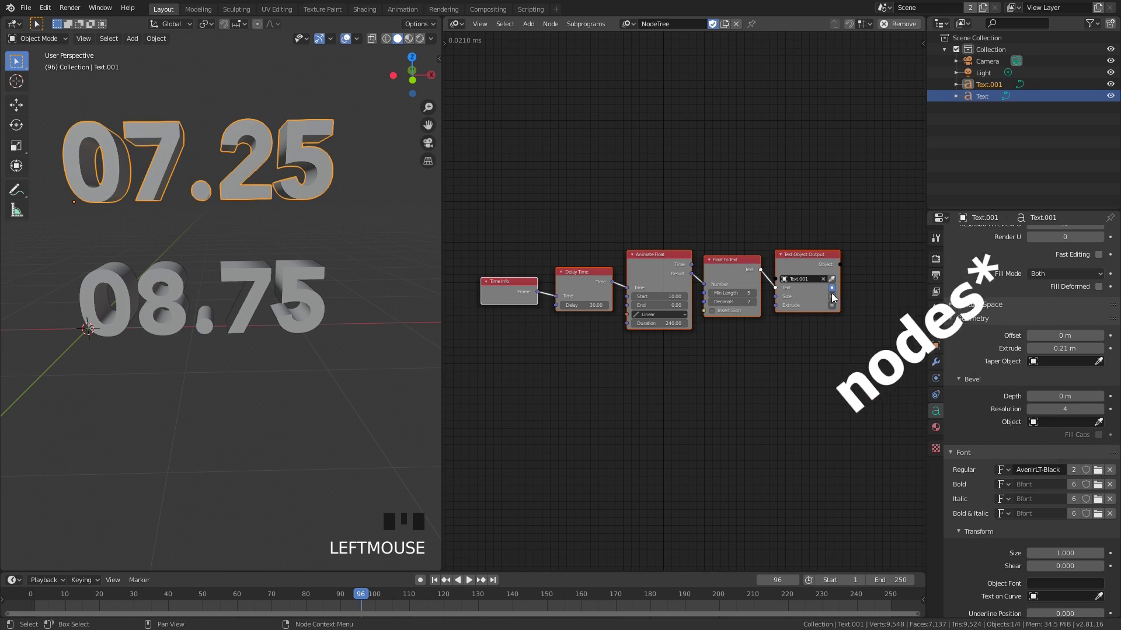
- Duplicate the five nodes below and set the copied output's object to Text
key("shift+d")
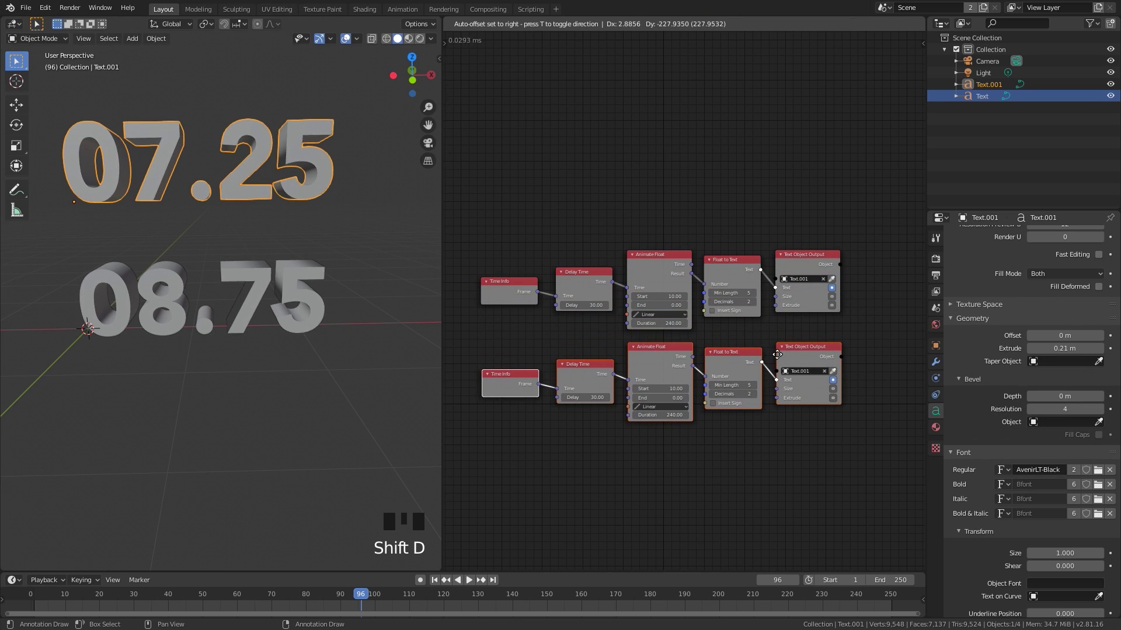
left_click(777, 354)
scroll(712, 322, "up", 3)
left_click(722, 316)
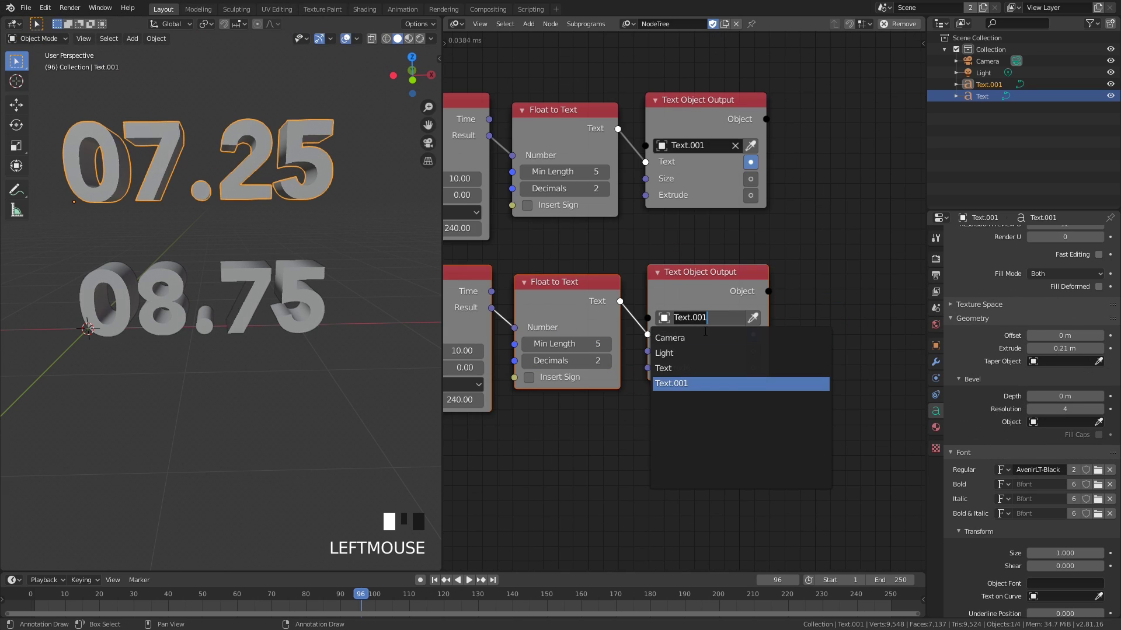
left_click(674, 367)
- Set the lower Animate Float node's Start to 20
middle_click_drag(639, 336, 761, 334)
scroll(760, 333, "up", 3)
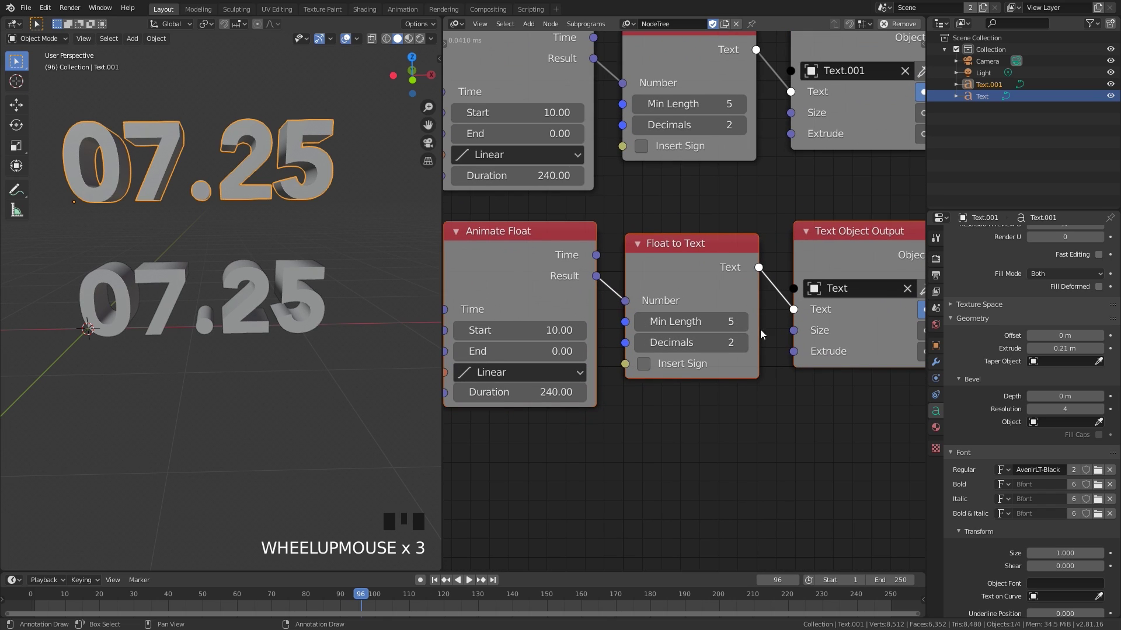
middle_click_drag(520, 330, 611, 328)
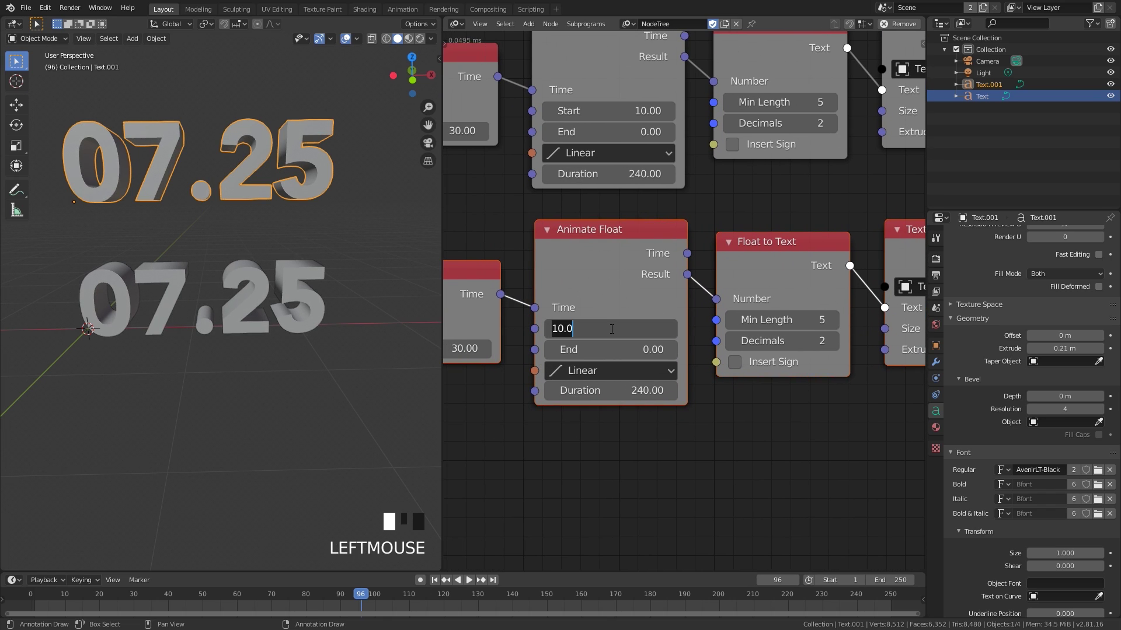
key("Return")
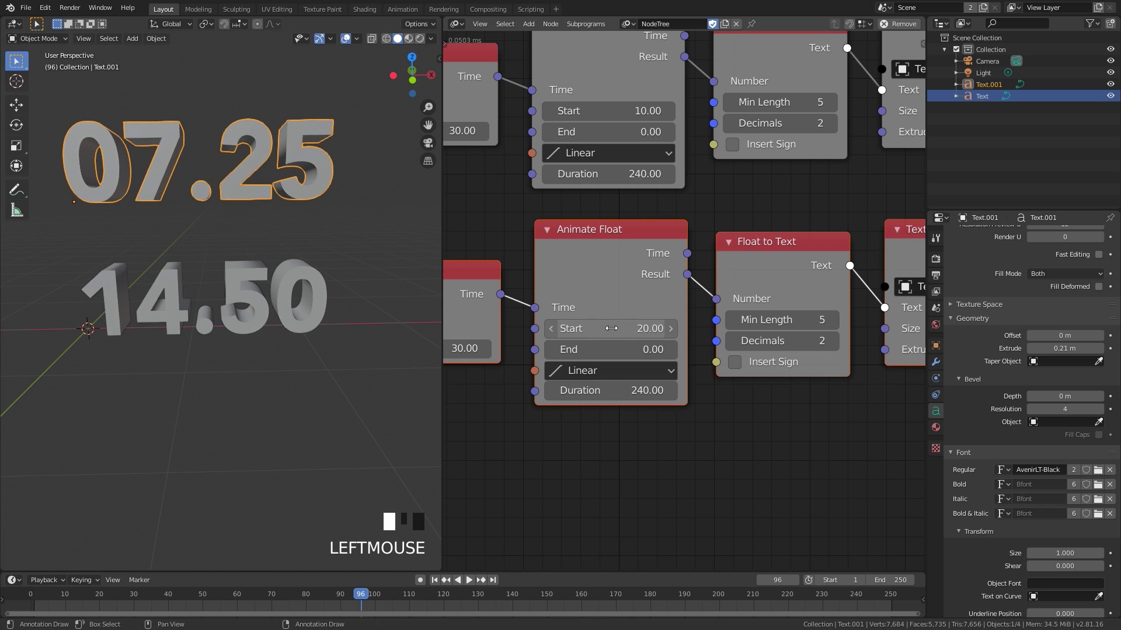
- Play both countdowns from the first frame, stopping at frame 195
left_click(434, 580)
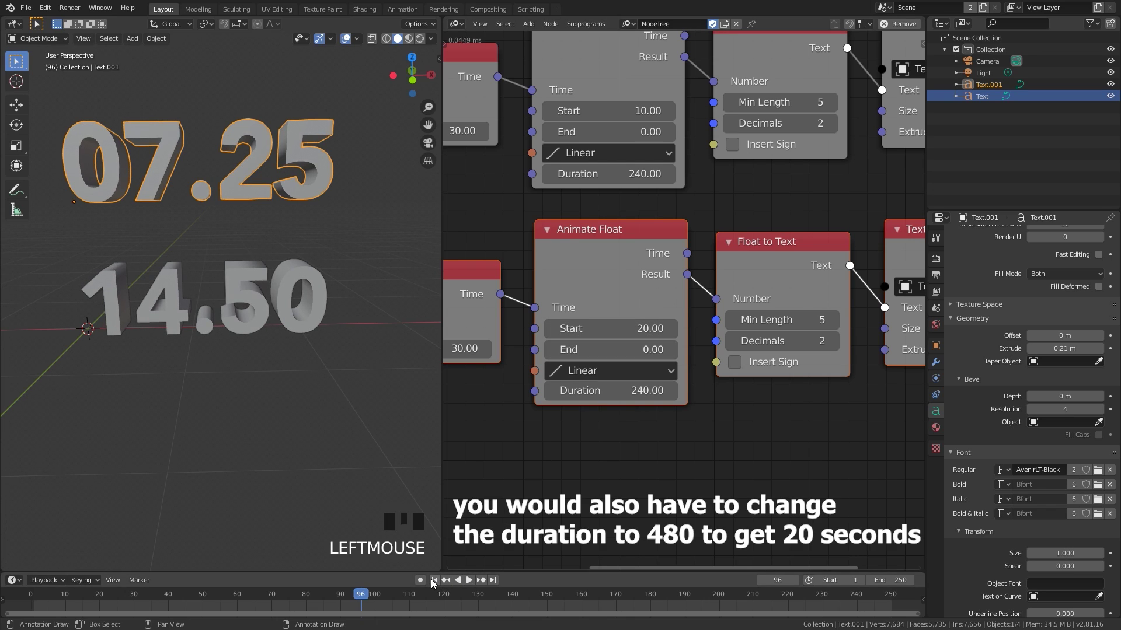
key("space")
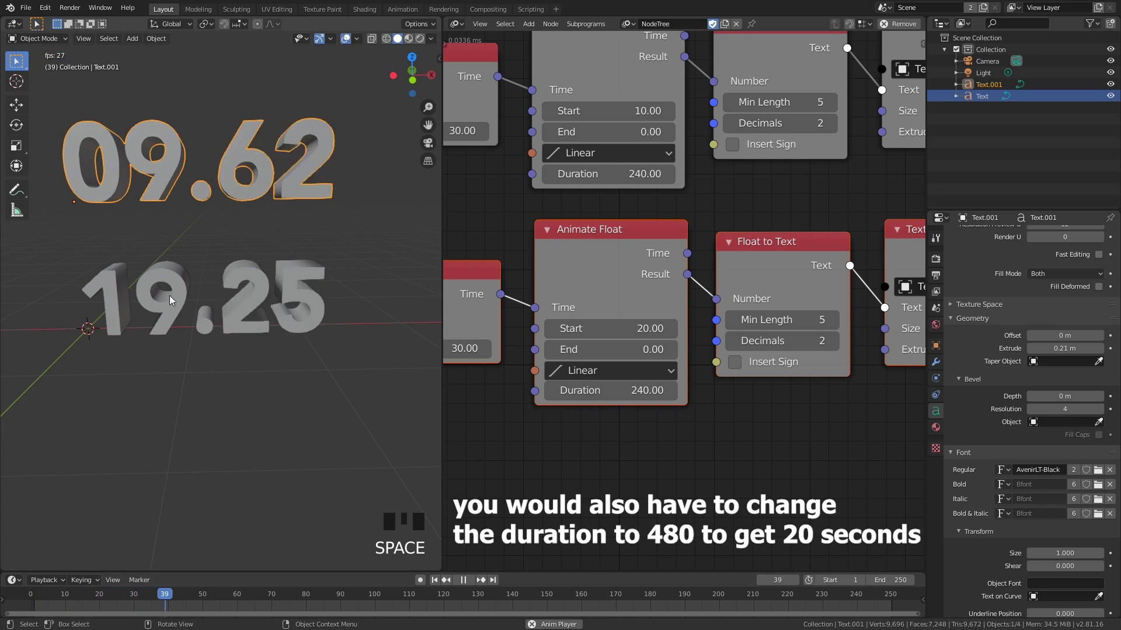
scroll(216, 267, "down", 3)
middle_click_drag(235, 271, 197, 240)
key("space")
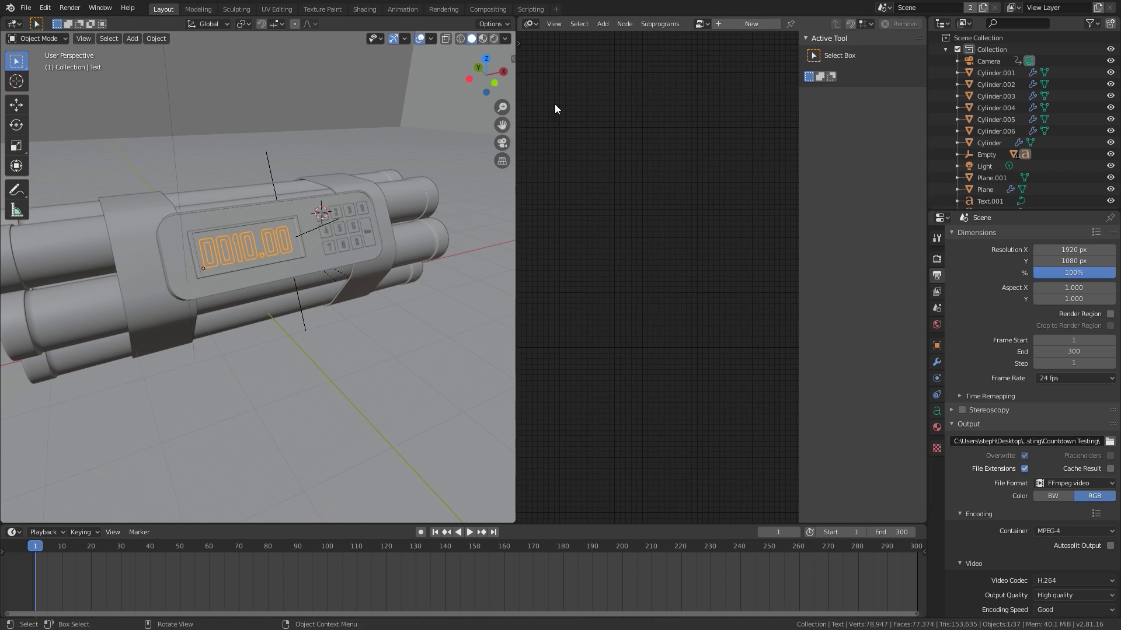
- Load NodeTree in the bomb file's node editor, hide the sidebar and widen the editor
left_click(702, 24)
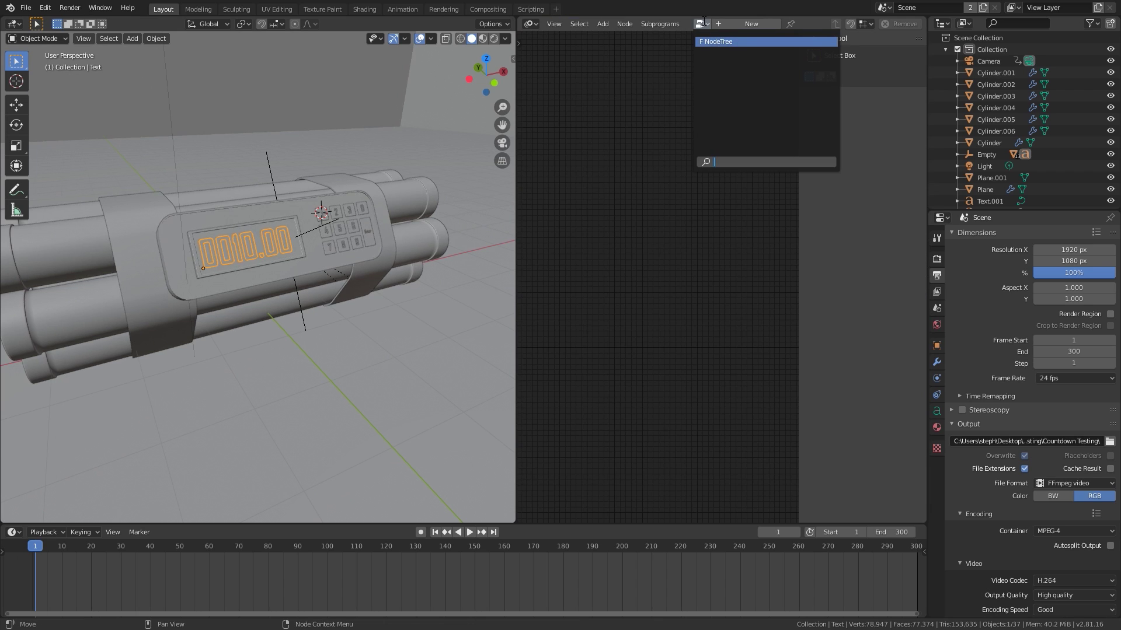
left_click(766, 41)
key("n")
left_click_drag(516, 278, 454, 274)
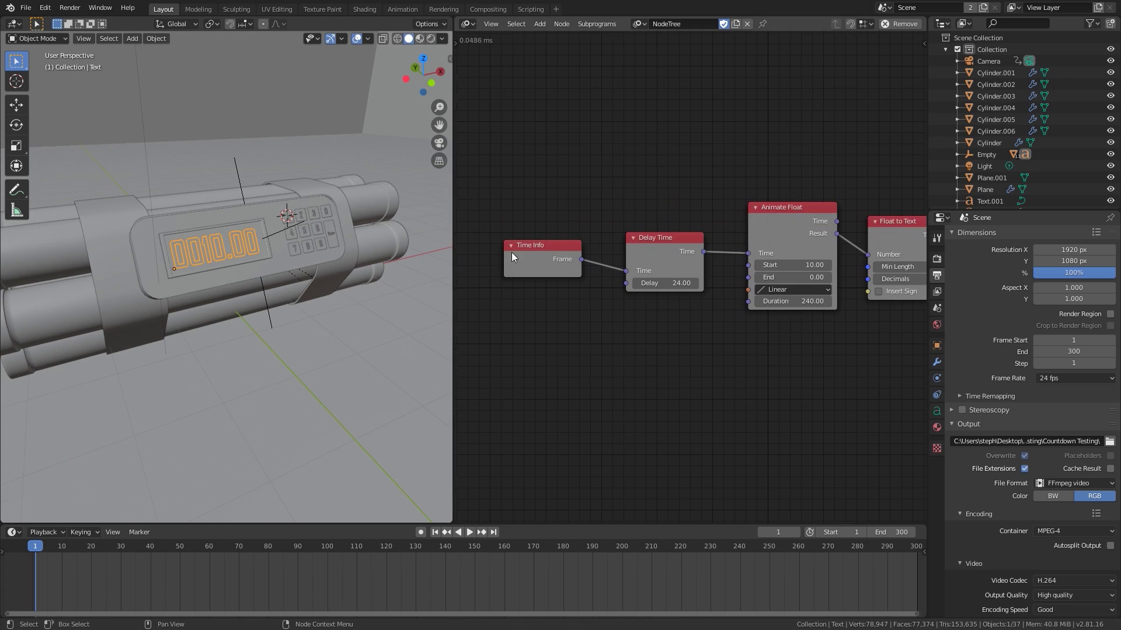
- Pan to the Float to Text (Min Length 7) and Text Object Output nodes
scroll(561, 257, "up", 1)
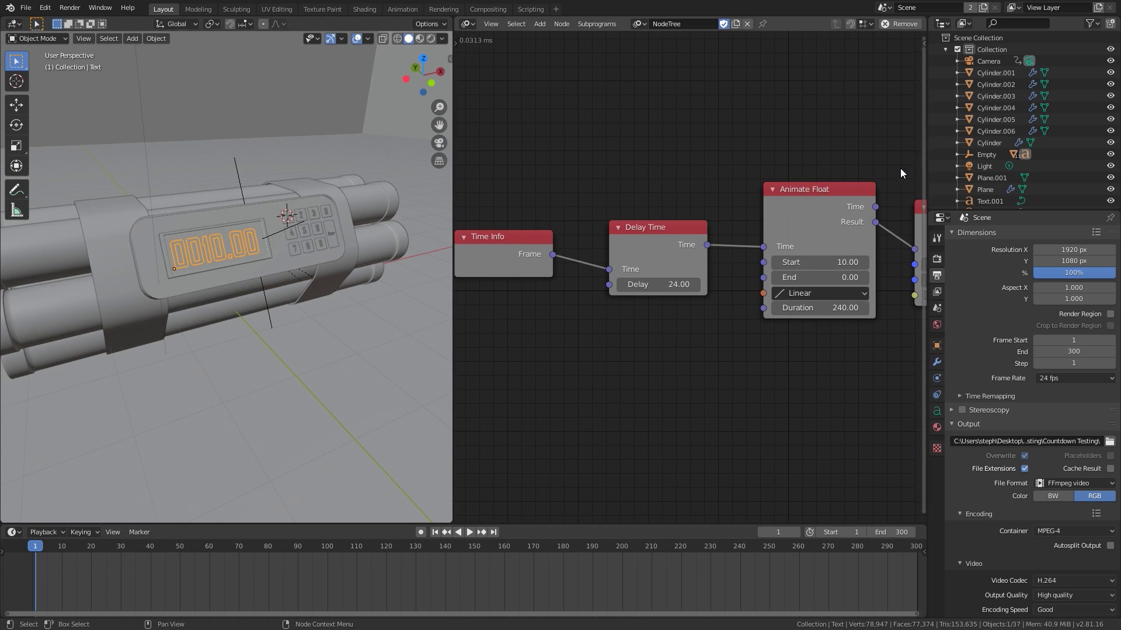
middle_click_drag(800, 217, 599, 202)
scroll(598, 299, "up", 1)
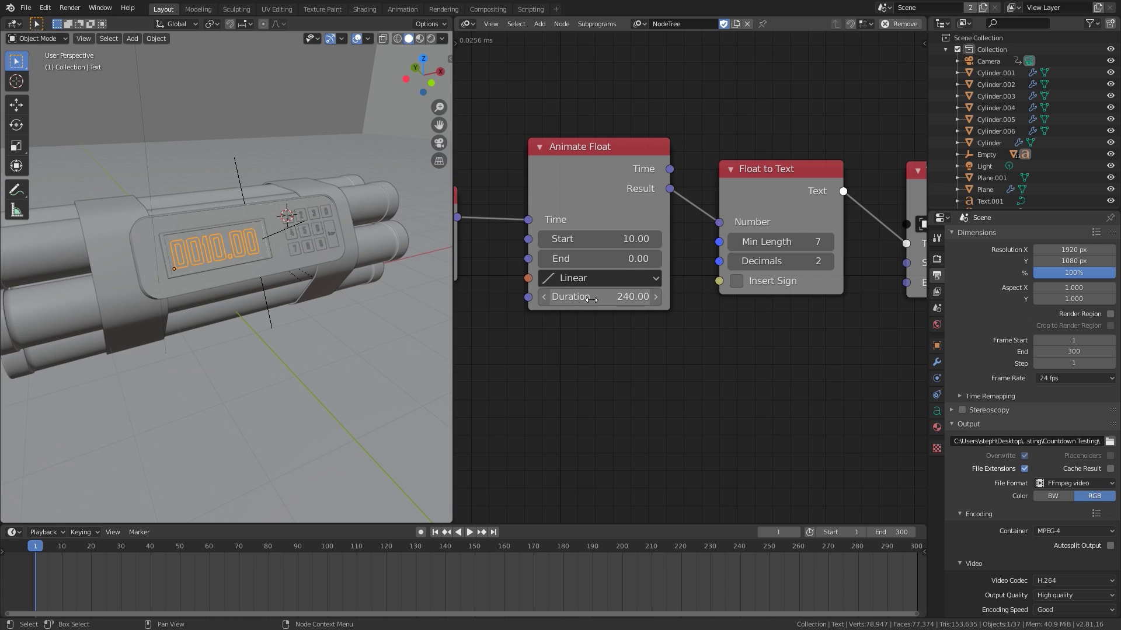
middle_click_drag(592, 300, 445, 311)
scroll(241, 226, "up", 1)
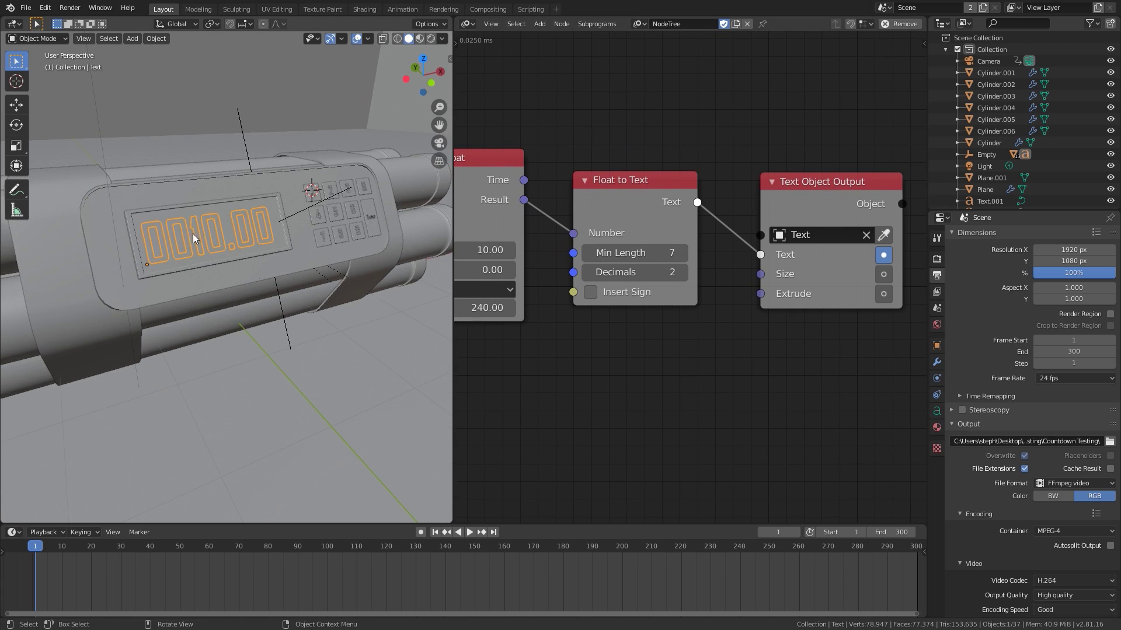
middle_click_drag(806, 246, 734, 243)
scroll(293, 241, "down", 1)
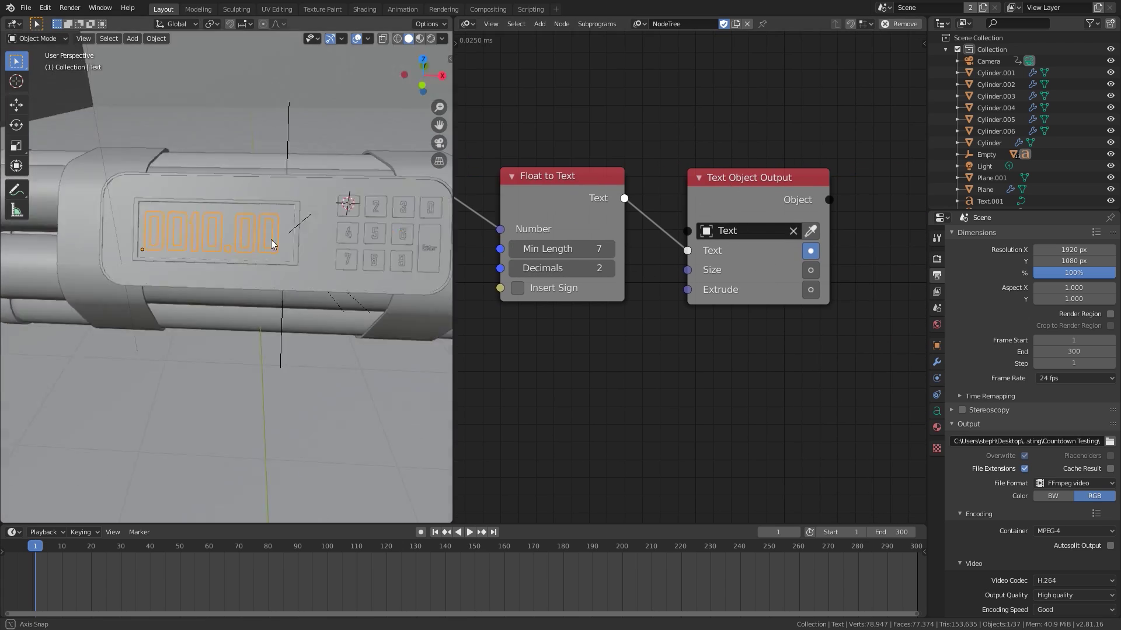